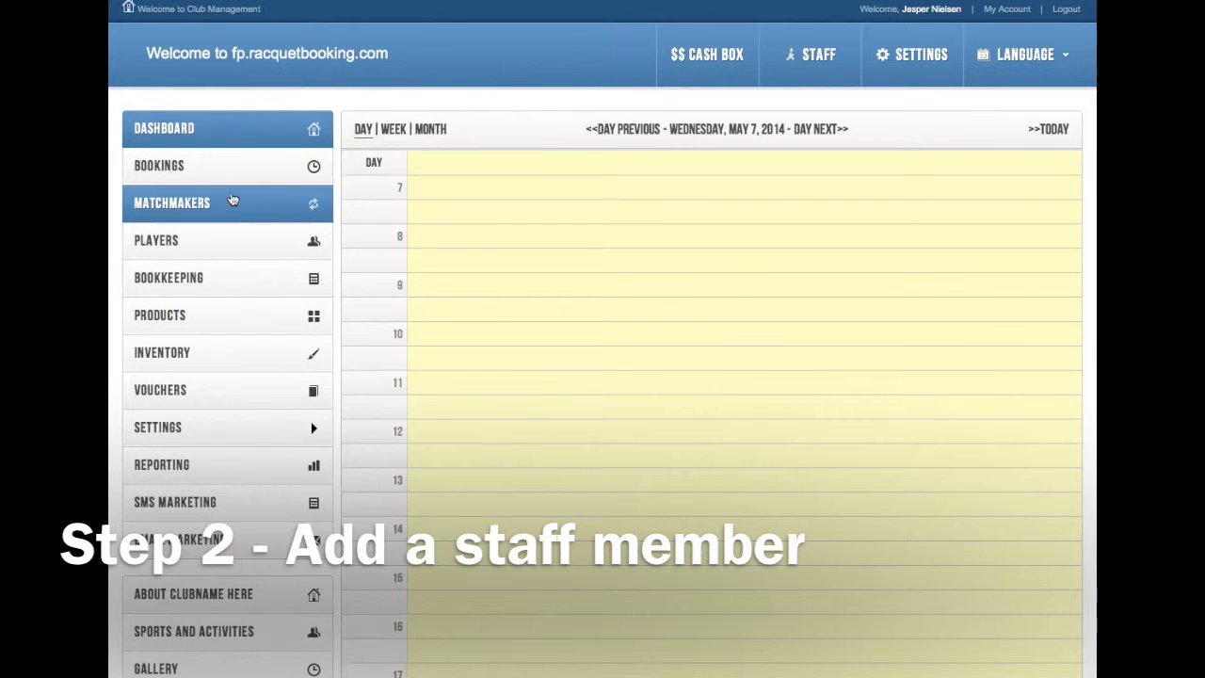
# Step: Expand SETTINGS and open the Staff list page, which shows no records yet
pyautogui.click(223, 426)
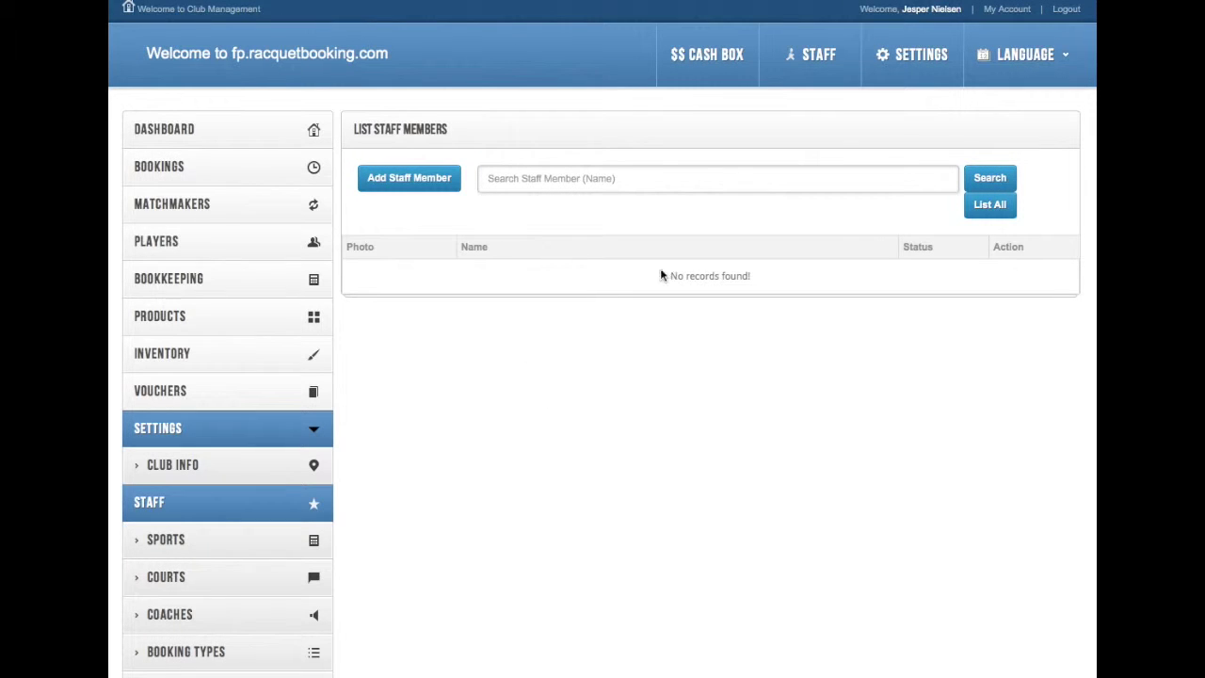
# Step: Start a new staff member and enter the receptionist's first name and surname
pyautogui.click(410, 184)
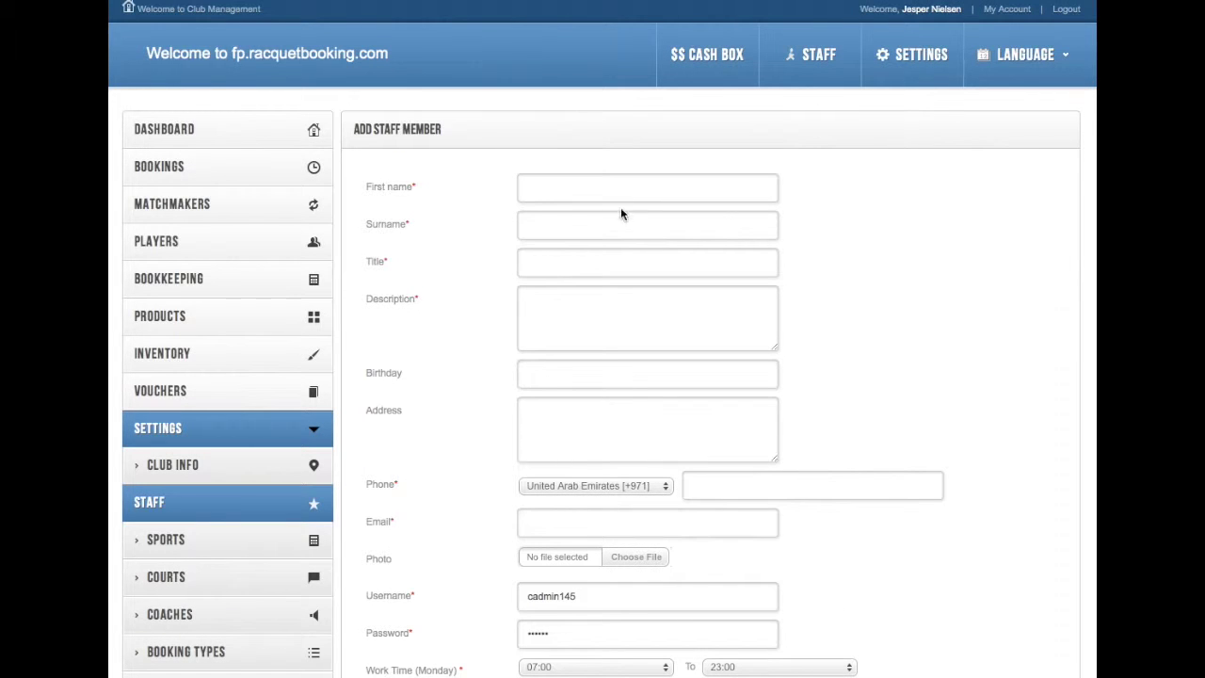
pyautogui.click(607, 181)
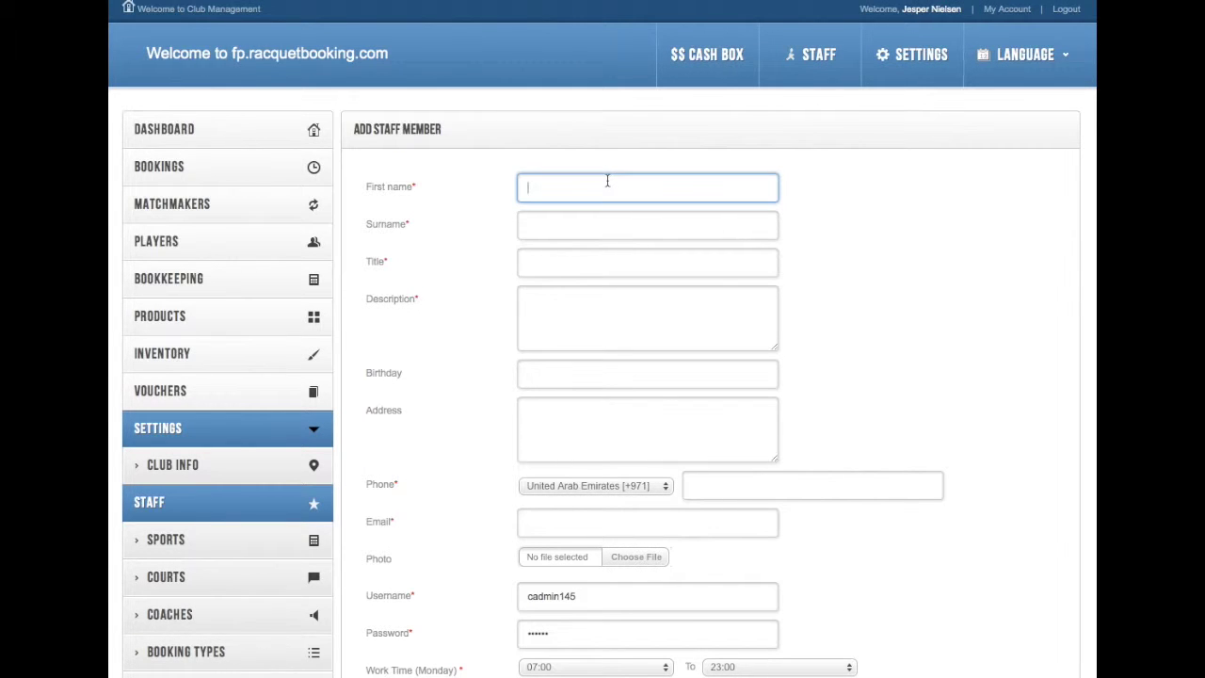
pyautogui.click(648, 224)
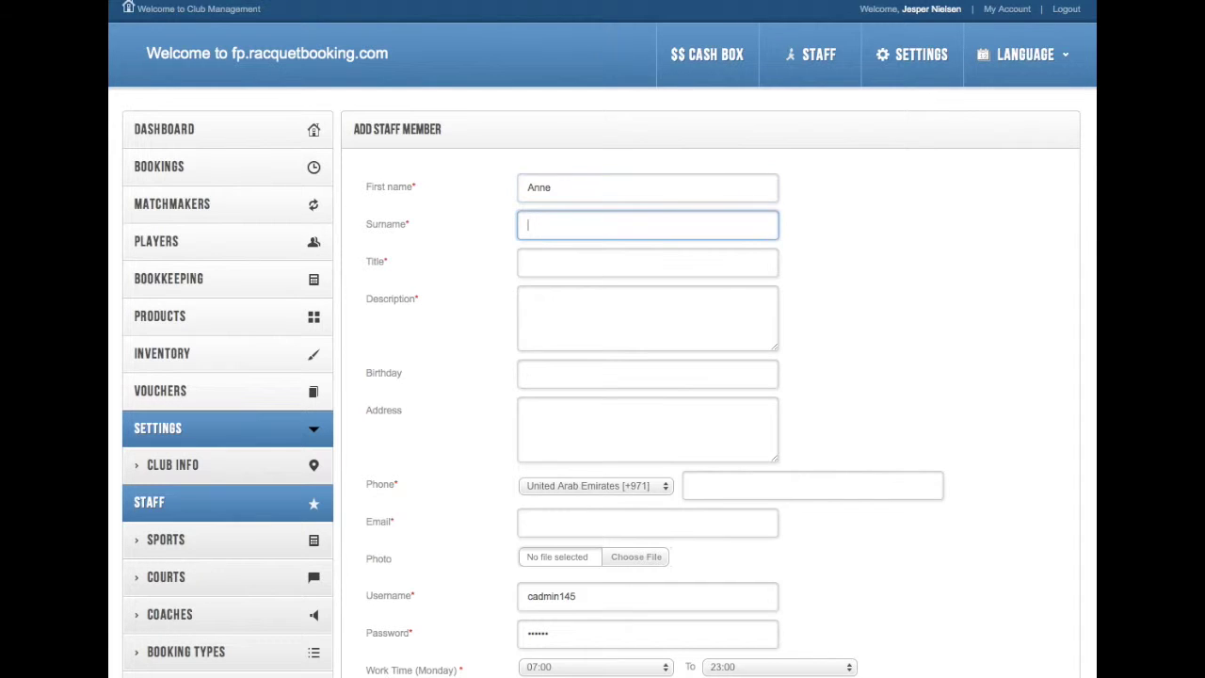
# Step: Enter title 'Receptionist' and description 'Manages the reception'
pyautogui.click(648, 261)
pyautogui.write('Re')
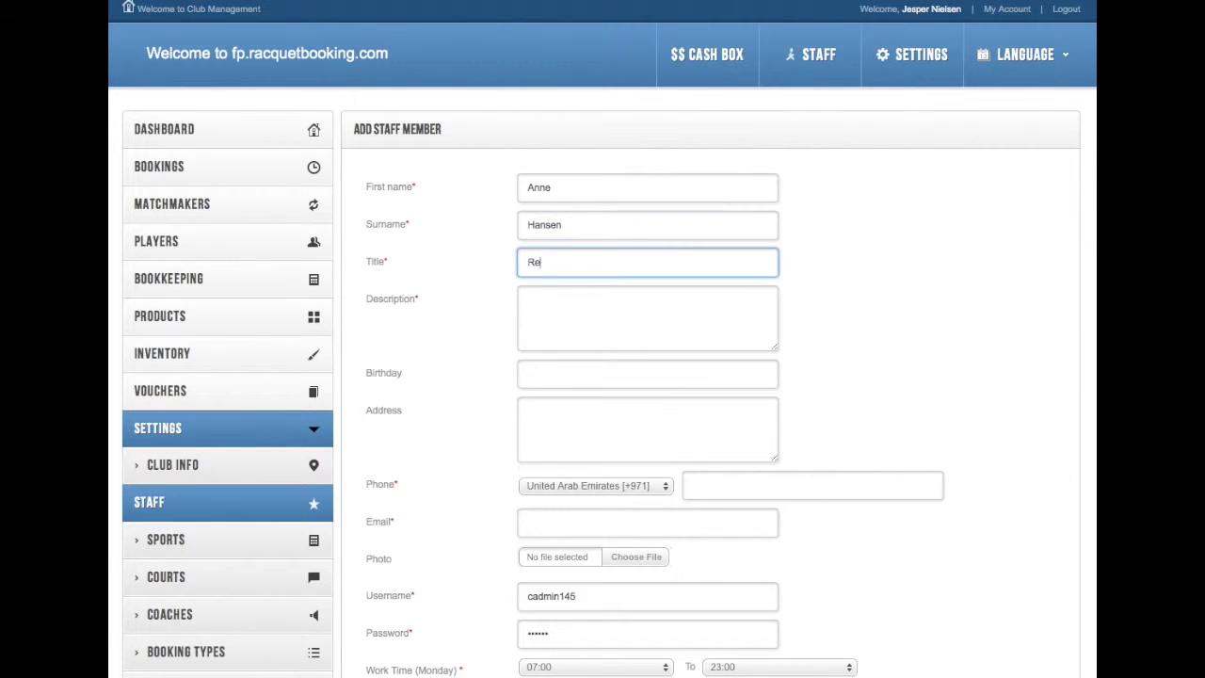
pyautogui.write('ceptionist')
pyautogui.click(528, 302)
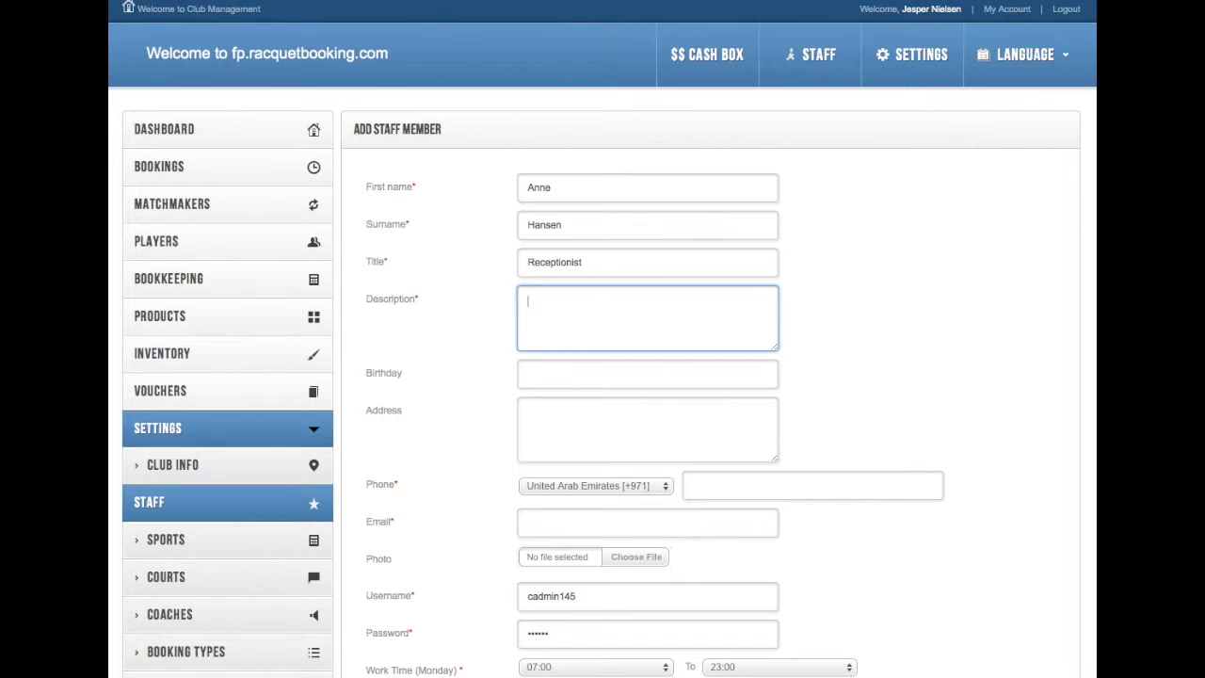
pyautogui.write('Manages the reception.')
# Step: Set the birthday to 13 March 1980 with the date picker
pyautogui.click(621, 375)
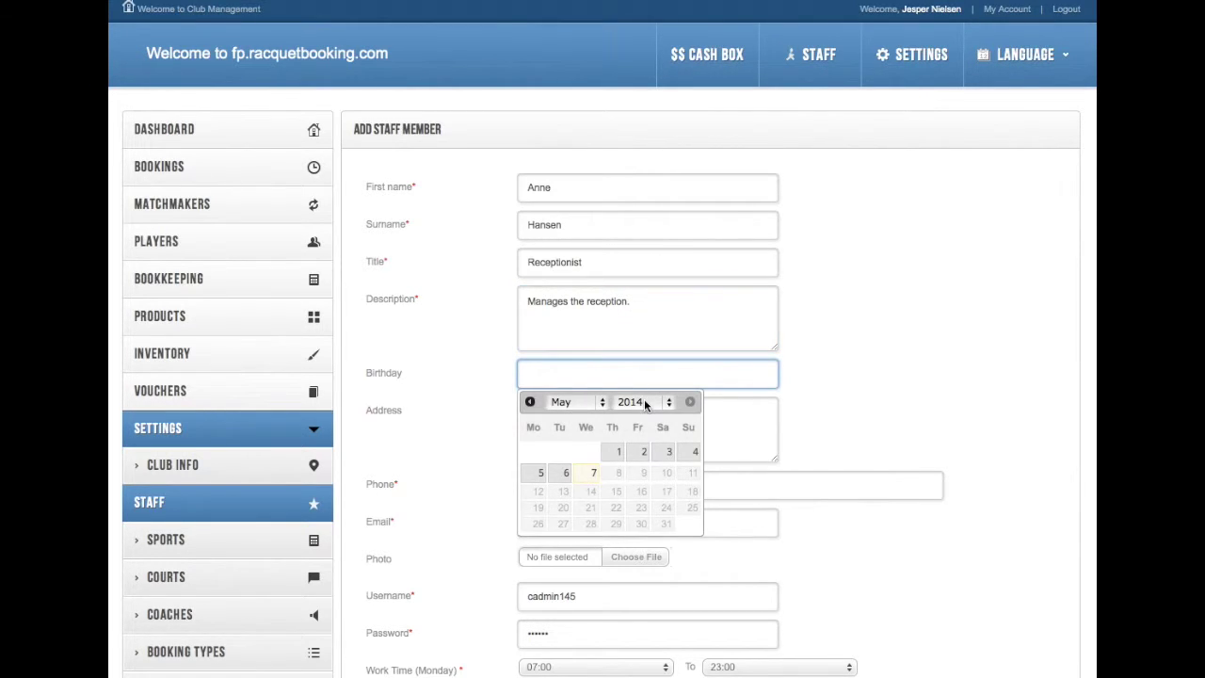
pyautogui.click(571, 402)
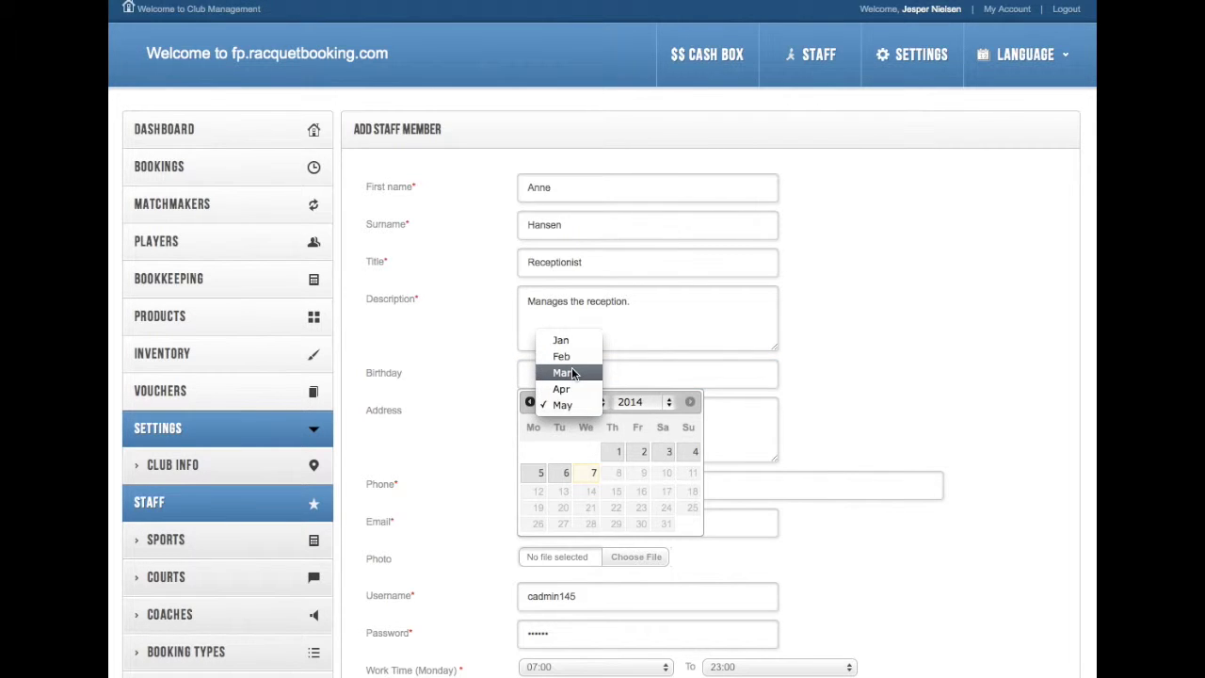
pyautogui.click(572, 372)
pyautogui.click(633, 402)
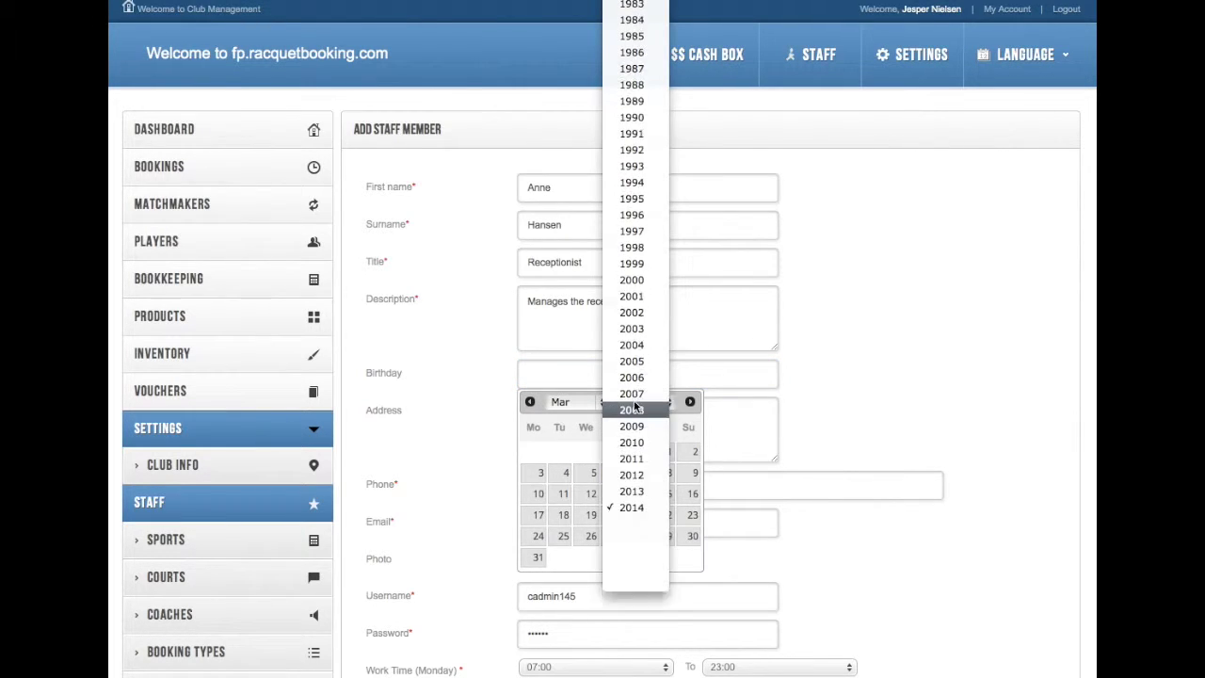
pyautogui.scroll(5, 636, 407)
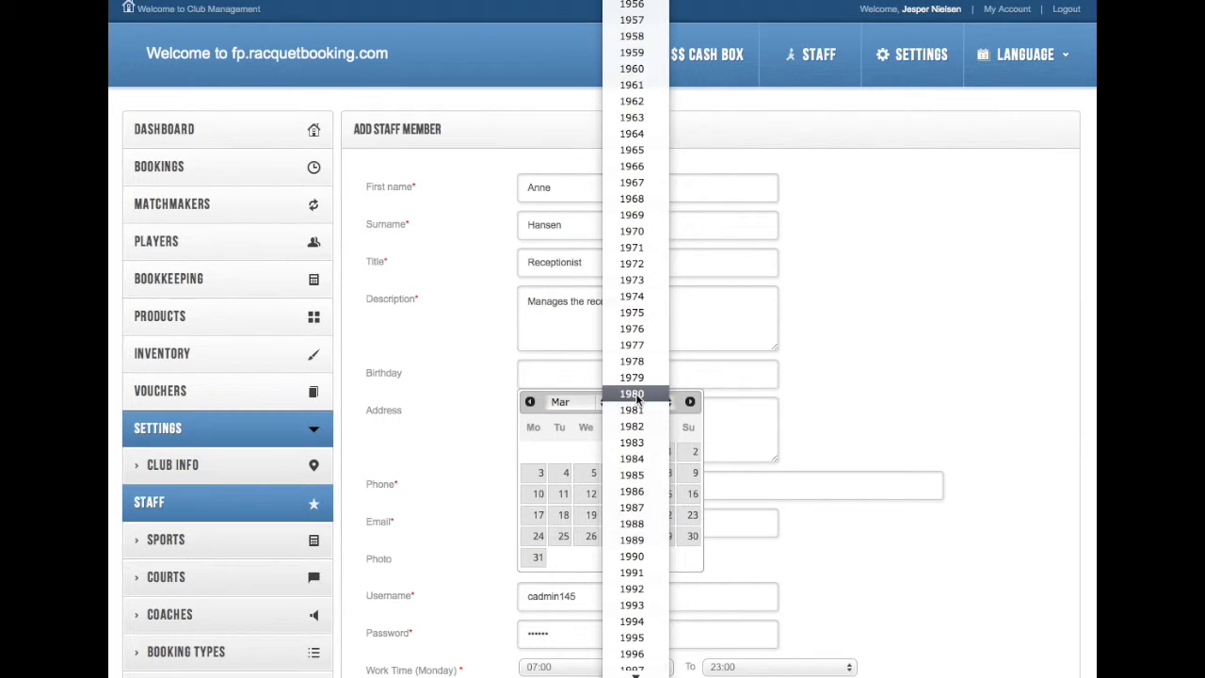
pyautogui.click(633, 394)
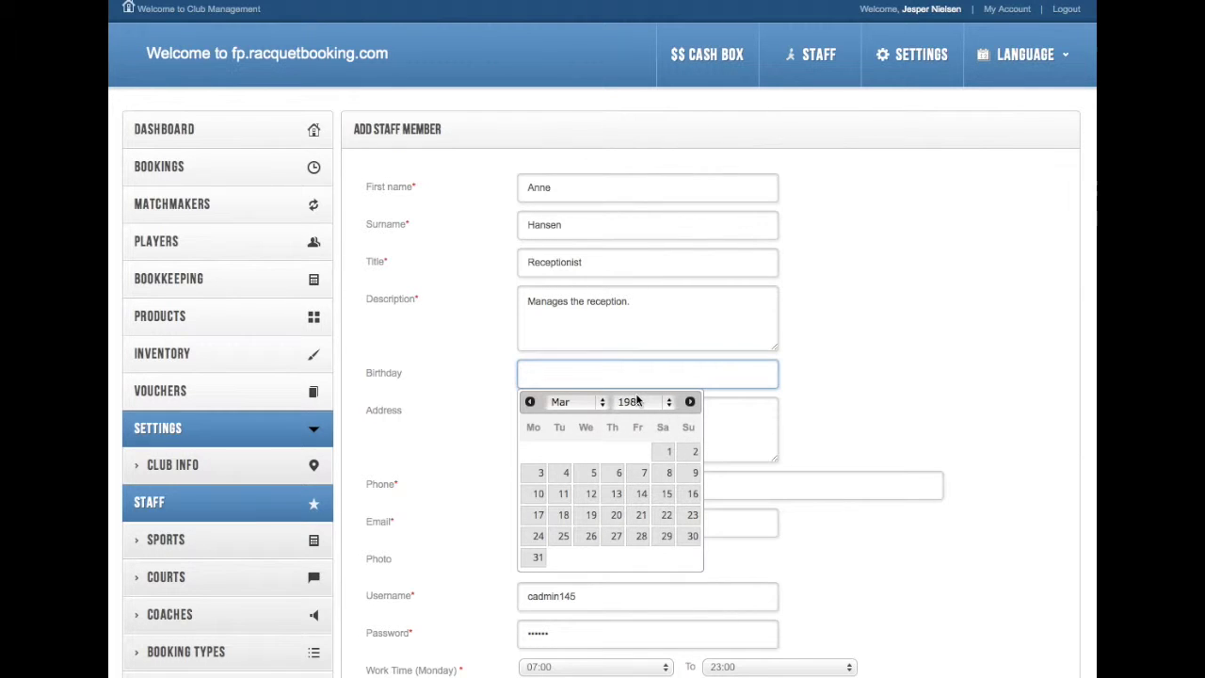
pyautogui.click(615, 493)
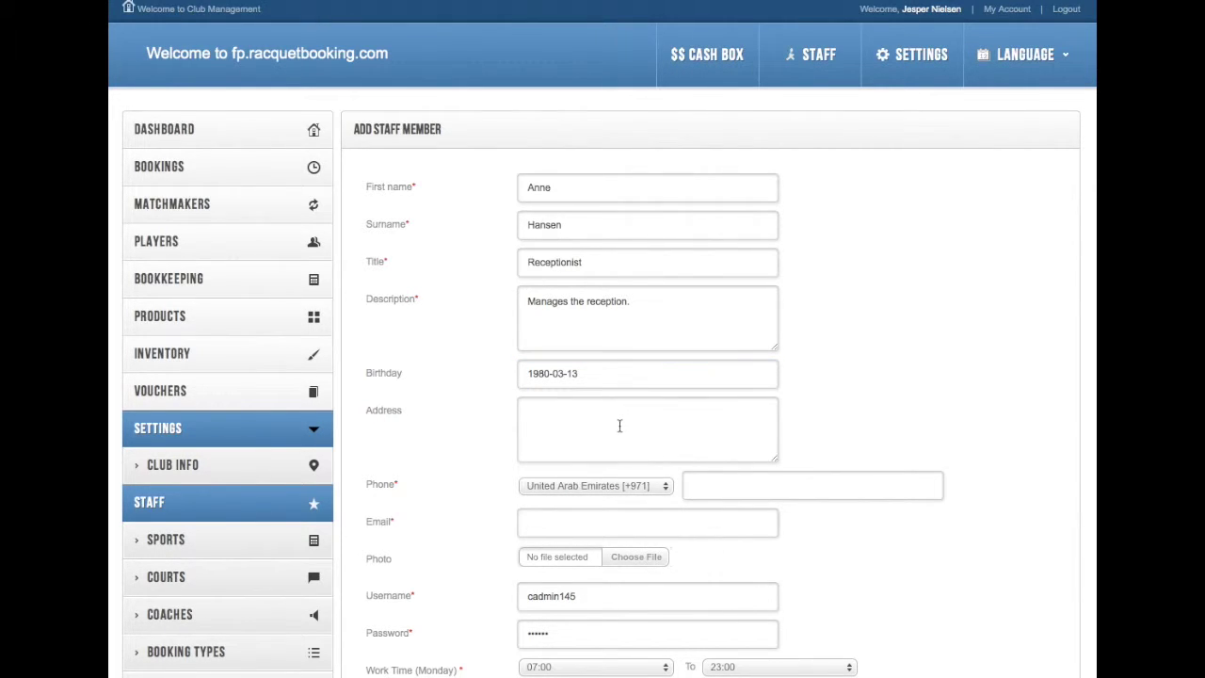
pyautogui.scroll(-2, 758, 374)
# Step: Enter the staff member's street address
pyautogui.click(673, 347)
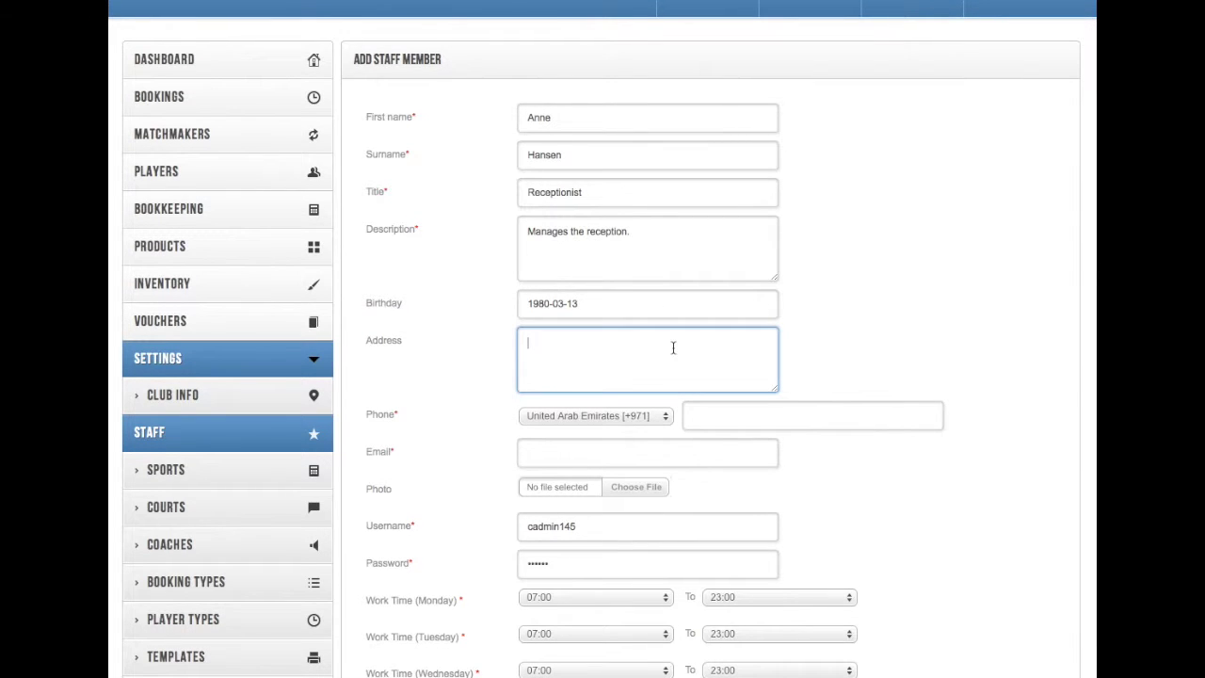
pyautogui.click(625, 415)
# Step: Set the phone country code to Denmark [+45] and enter the phone number
pyautogui.click(625, 415)
pyautogui.scroll(20, 624, 416)
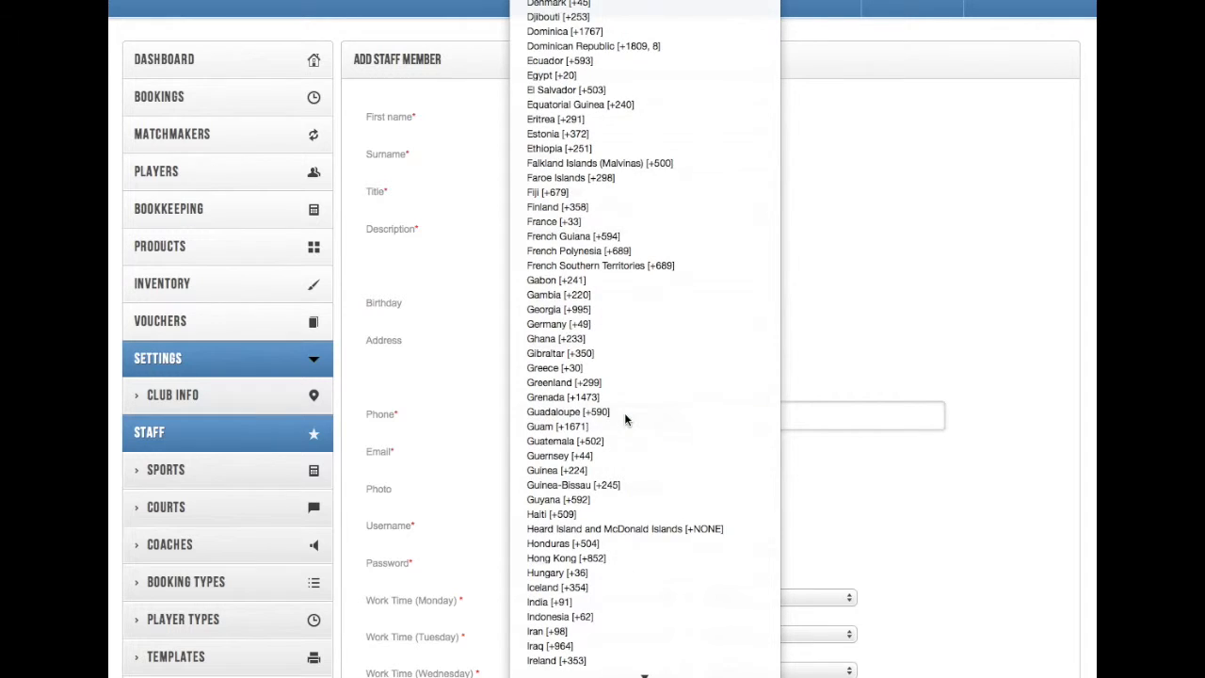
pyautogui.click(605, 9)
pyautogui.click(722, 415)
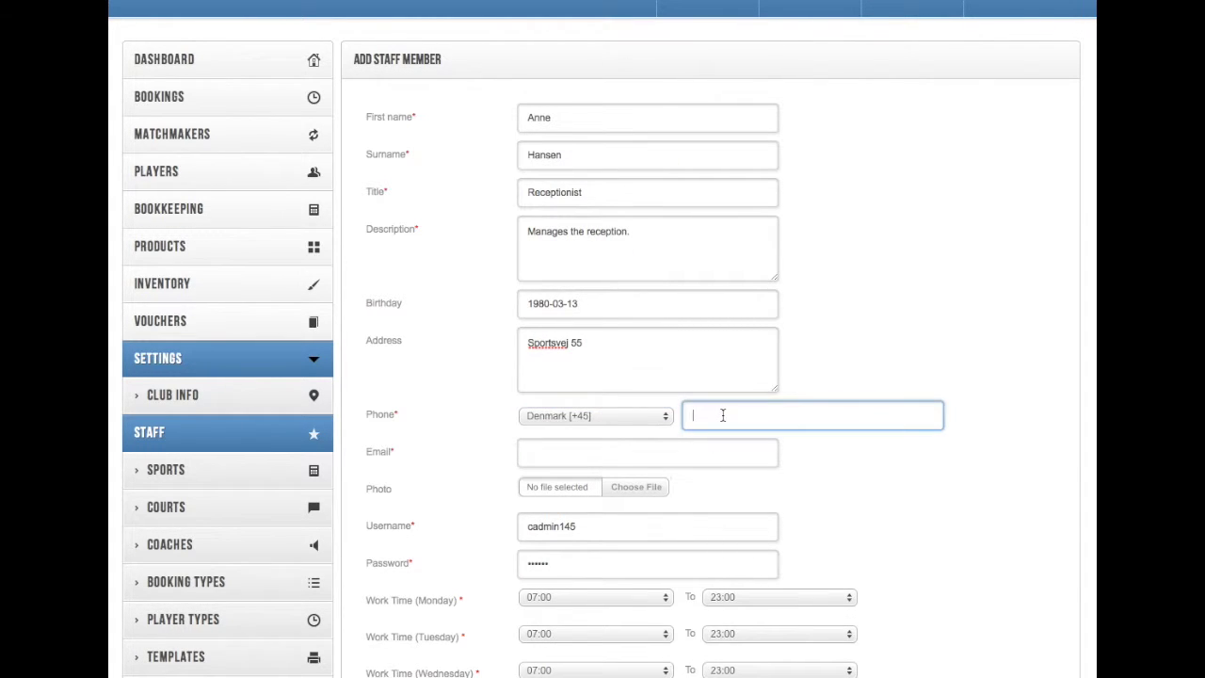
# Step: Fill in the e-mail field, replacing the placeholder with the club's contact e-mail
pyautogui.click(666, 453)
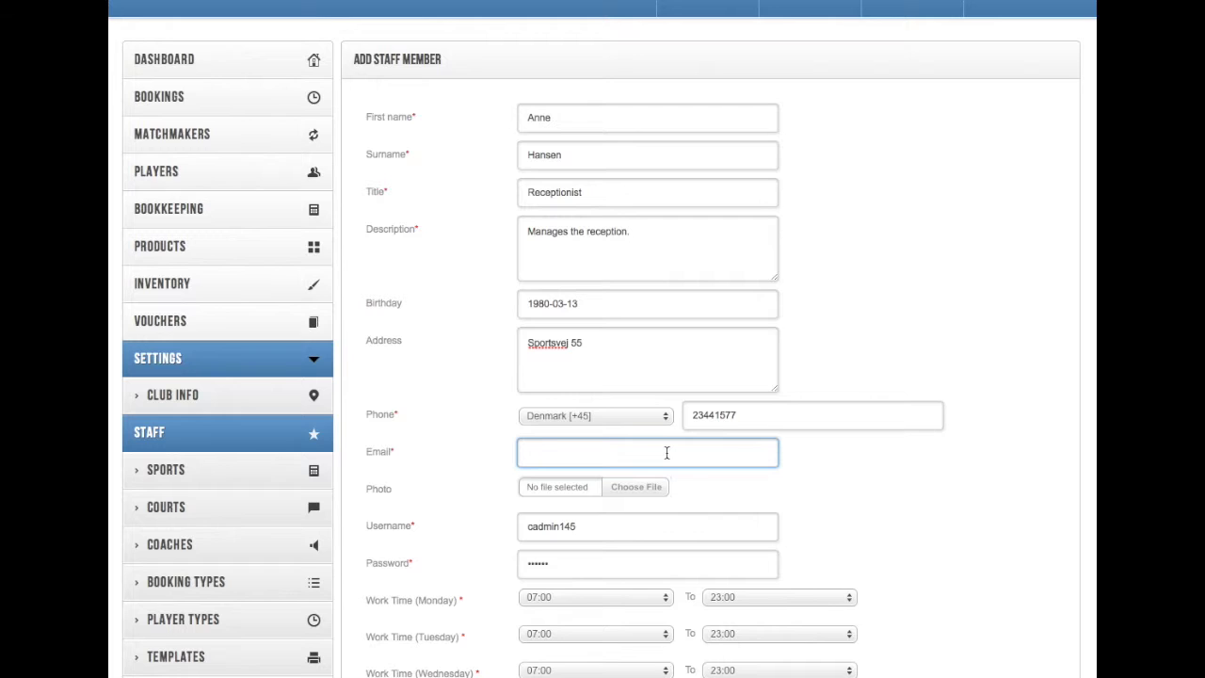
pyautogui.write('email@email.dk')
pyautogui.hotkey('ctrl', 'a')
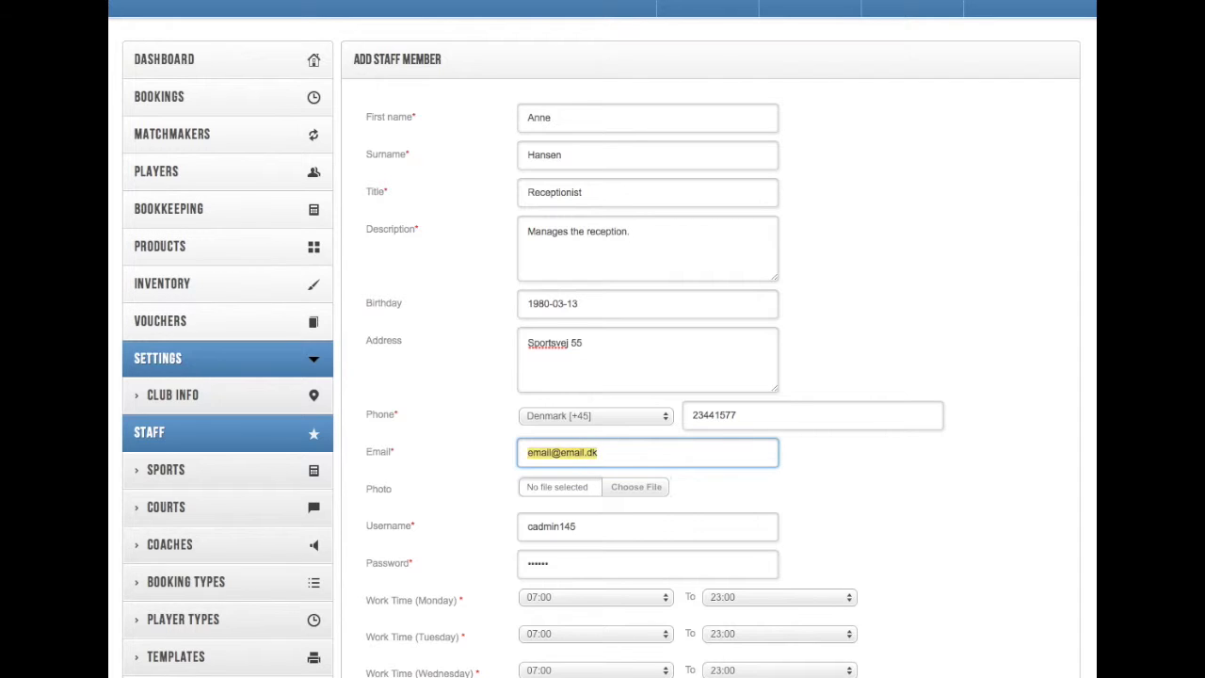
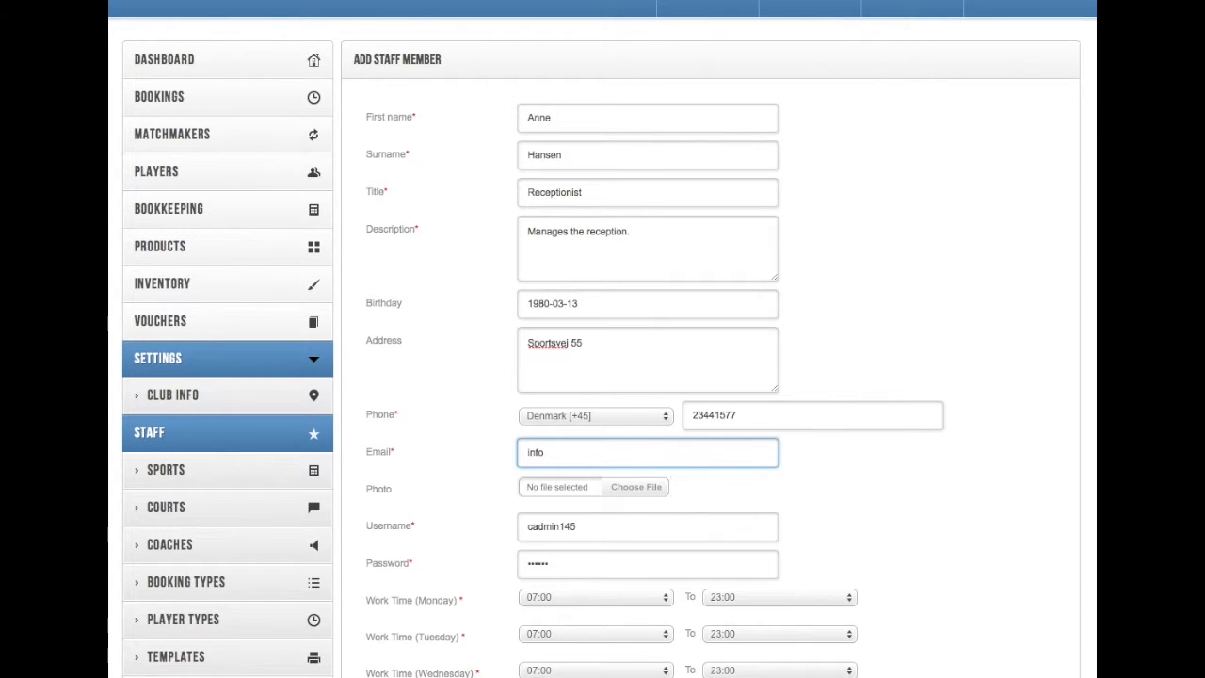
# Step: Browse for a staff photo, then cancel without uploading one
pyautogui.scroll(-2, 684, 496)
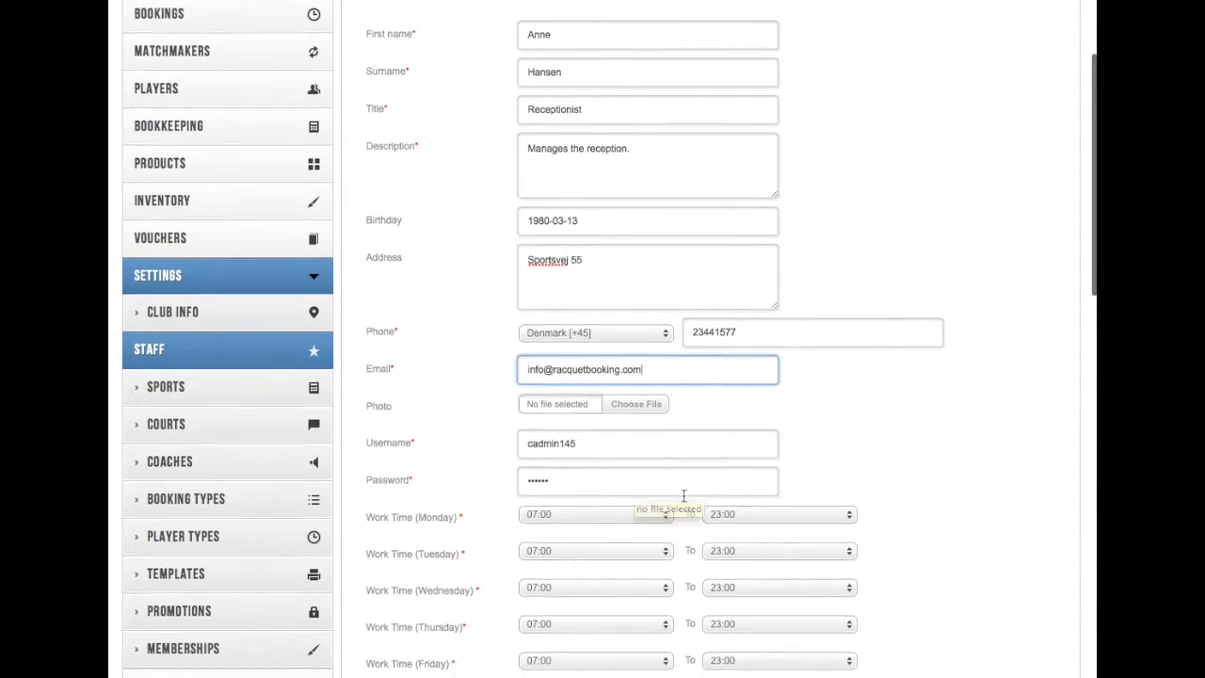
pyautogui.click(623, 389)
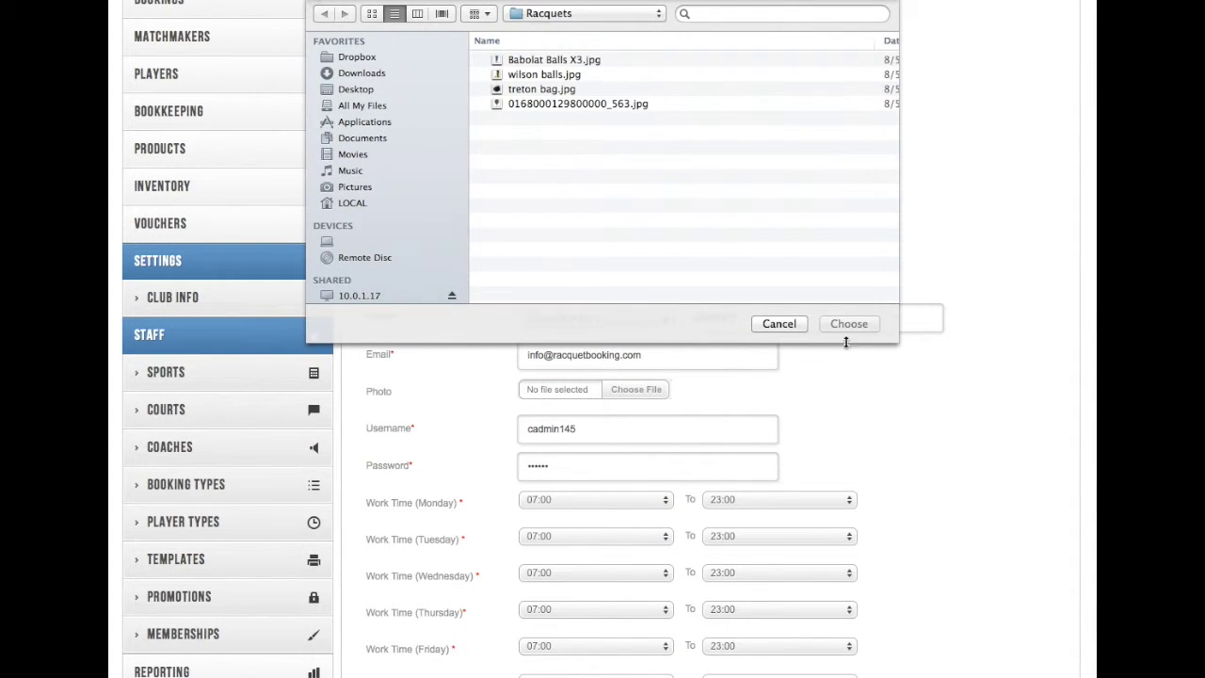
pyautogui.click(779, 323)
pyautogui.scroll(-3, 846, 459)
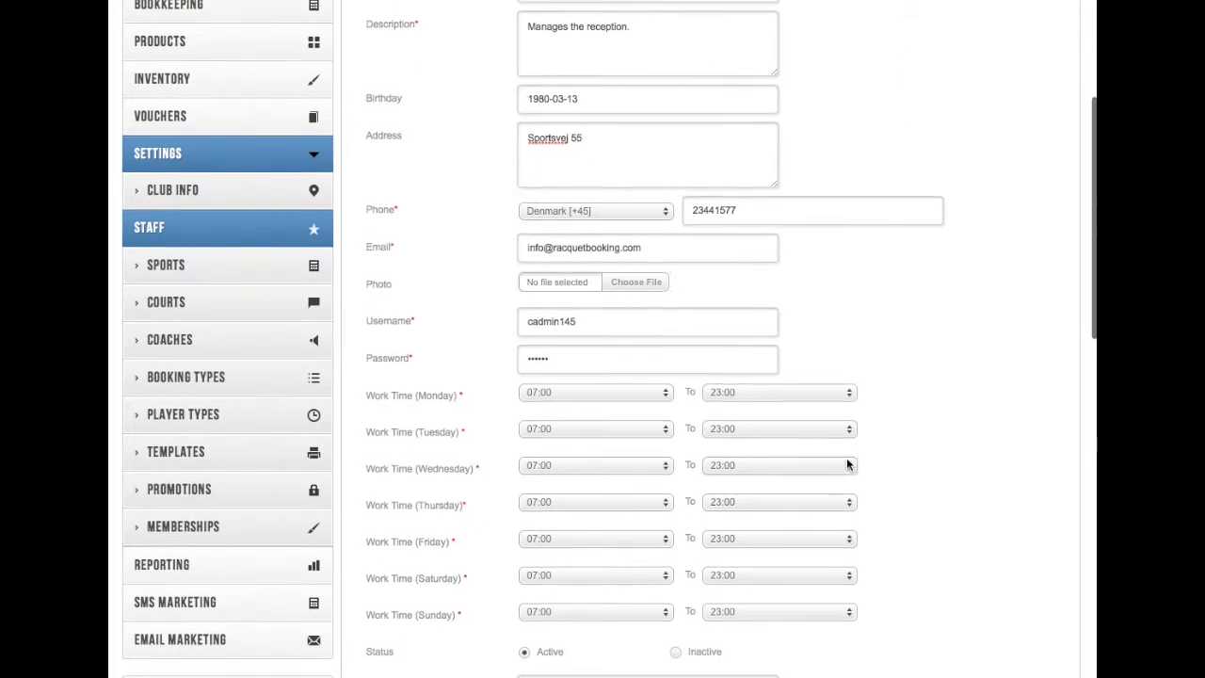
# Step: Set Monday and Tuesday work times to 09:00–22:00
pyautogui.click(593, 387)
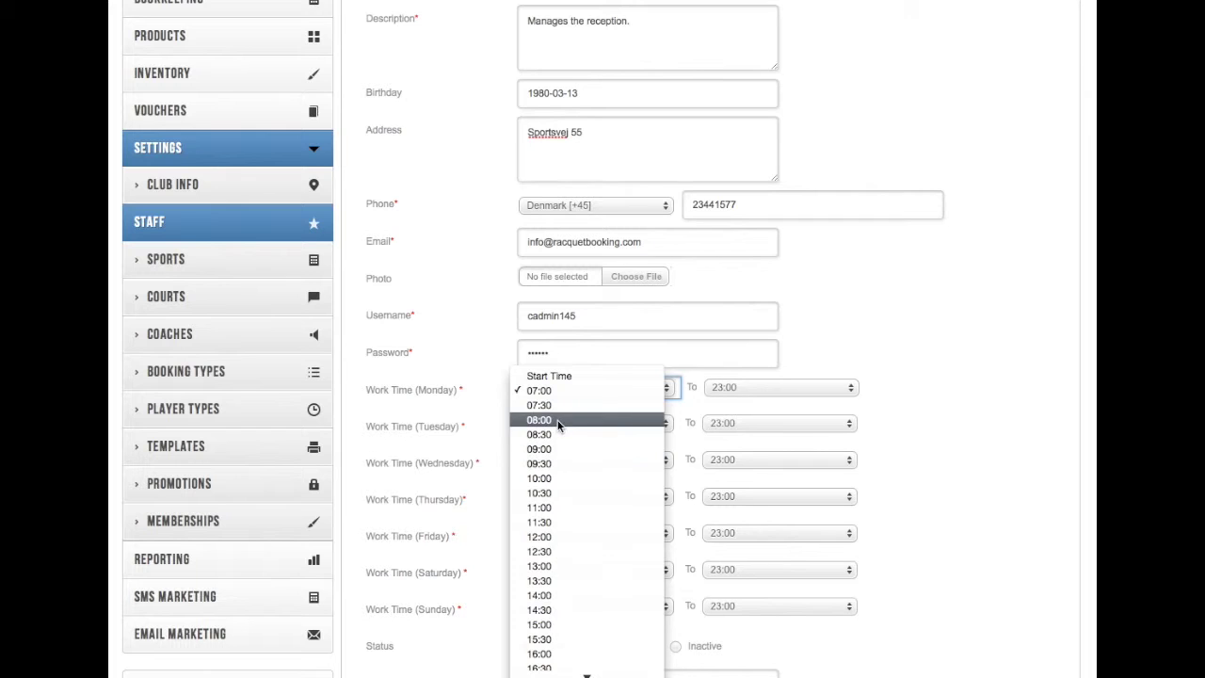
pyautogui.click(555, 448)
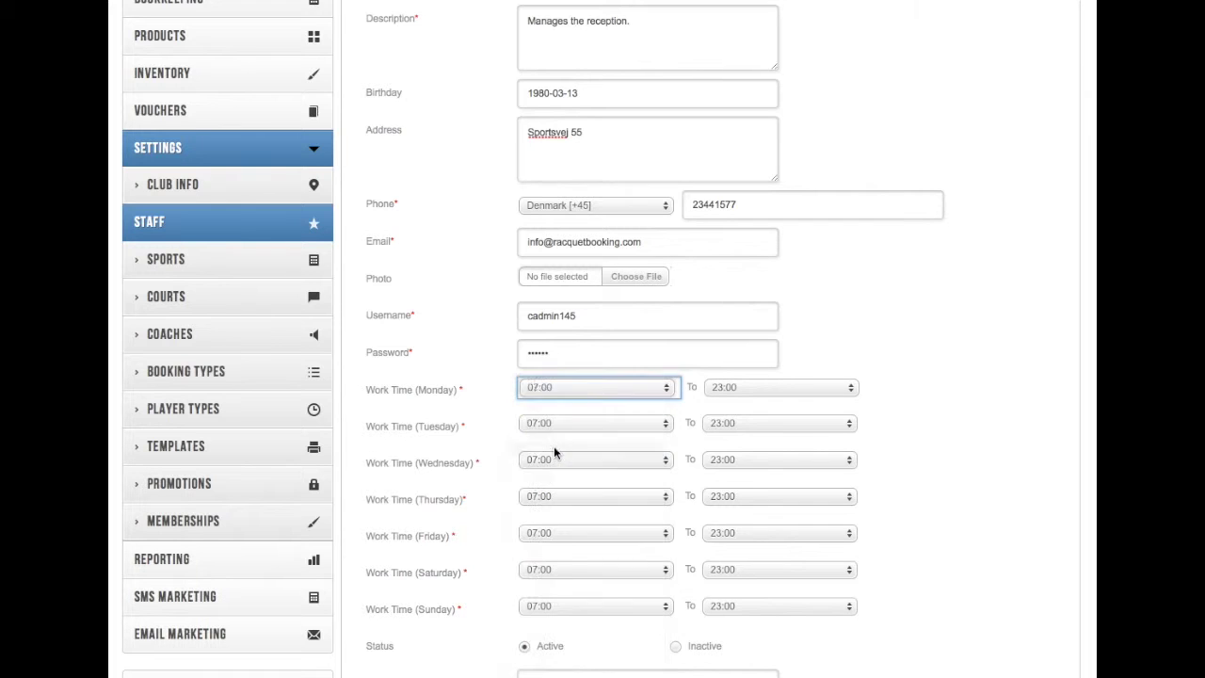
pyautogui.click(732, 392)
pyautogui.click(738, 361)
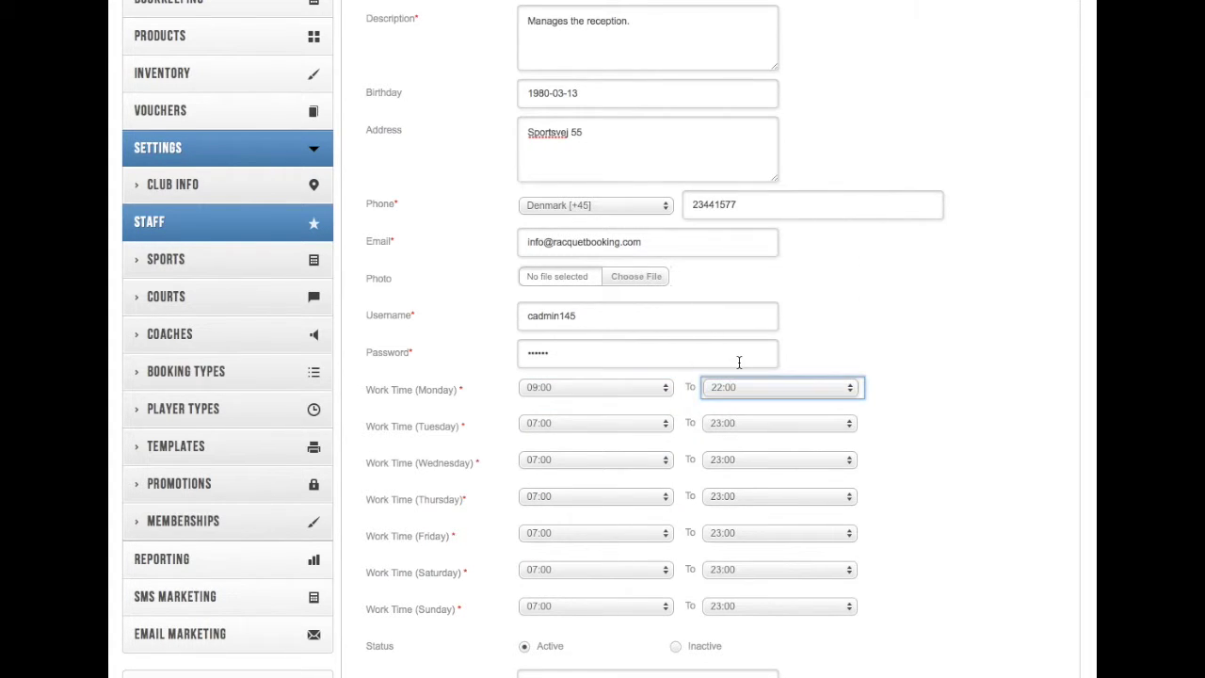
pyautogui.click(584, 424)
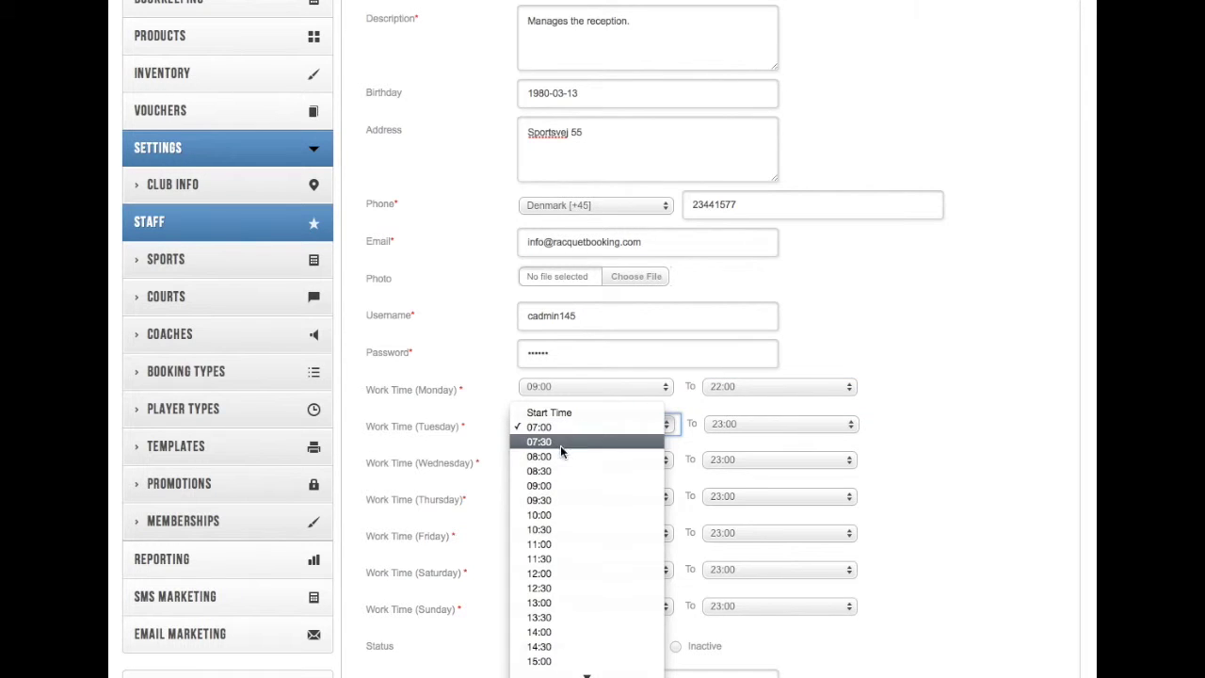
pyautogui.click(558, 457)
pyautogui.click(565, 424)
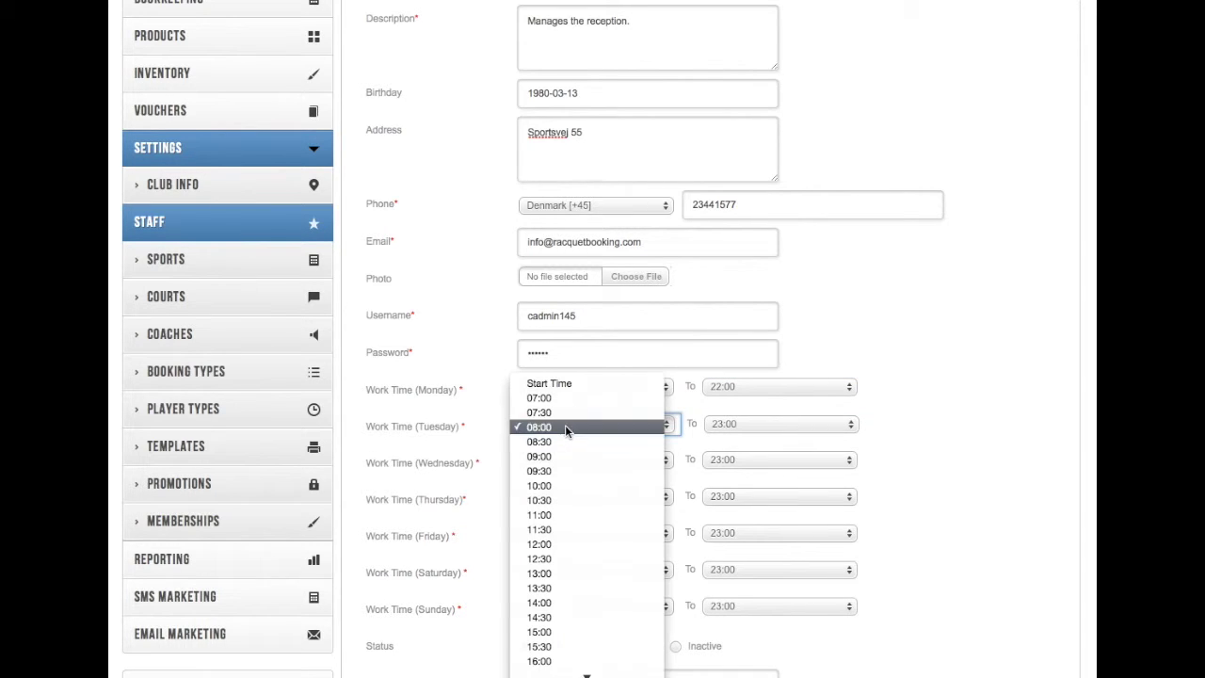
pyautogui.click(561, 456)
pyautogui.click(744, 424)
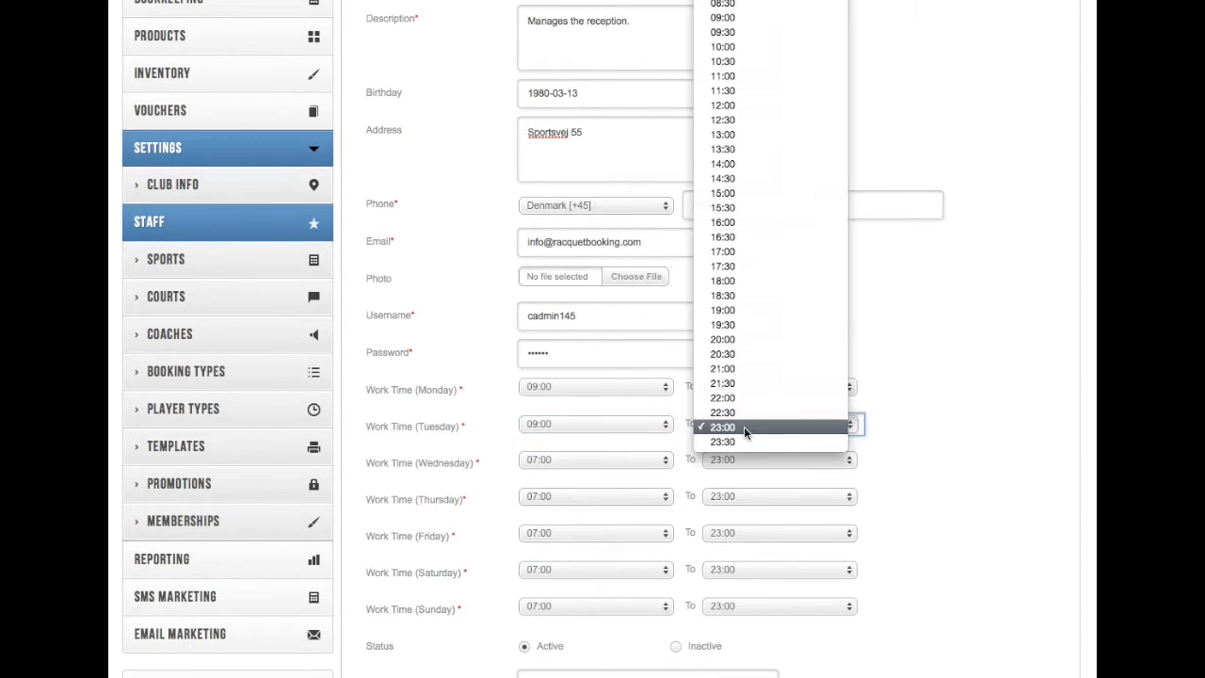
pyautogui.click(744, 403)
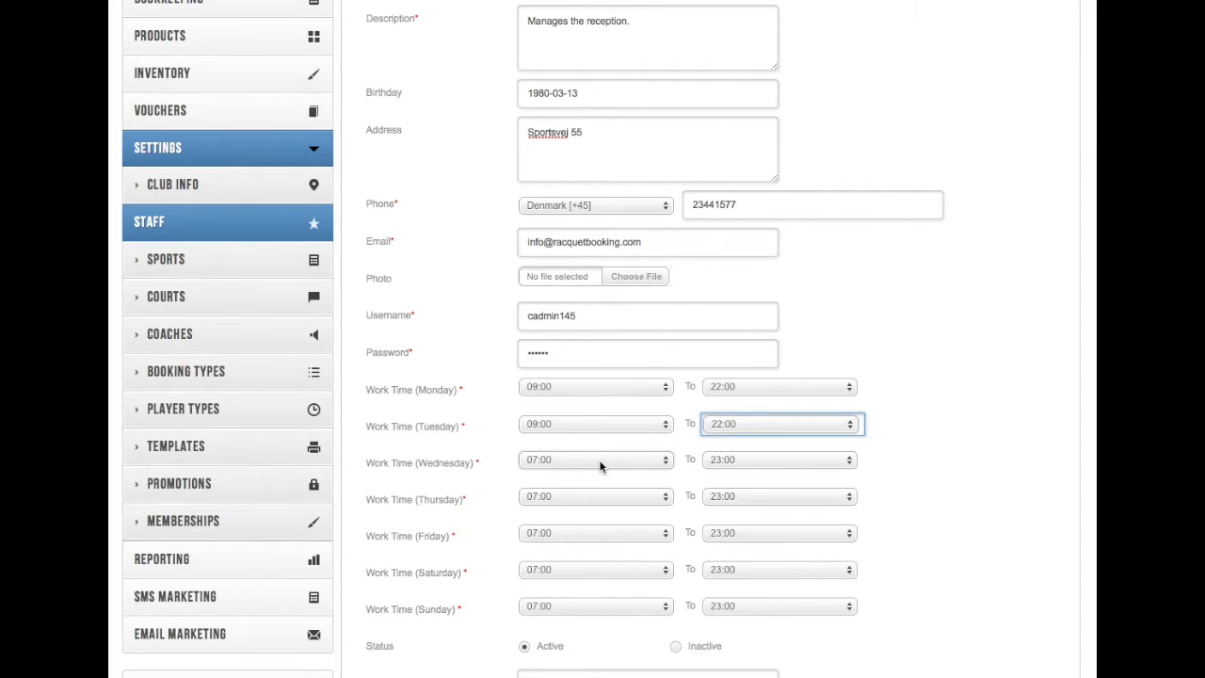
# Step: Set Wednesday, Thursday and Friday work times to 09:00–22:00
pyautogui.click(599, 461)
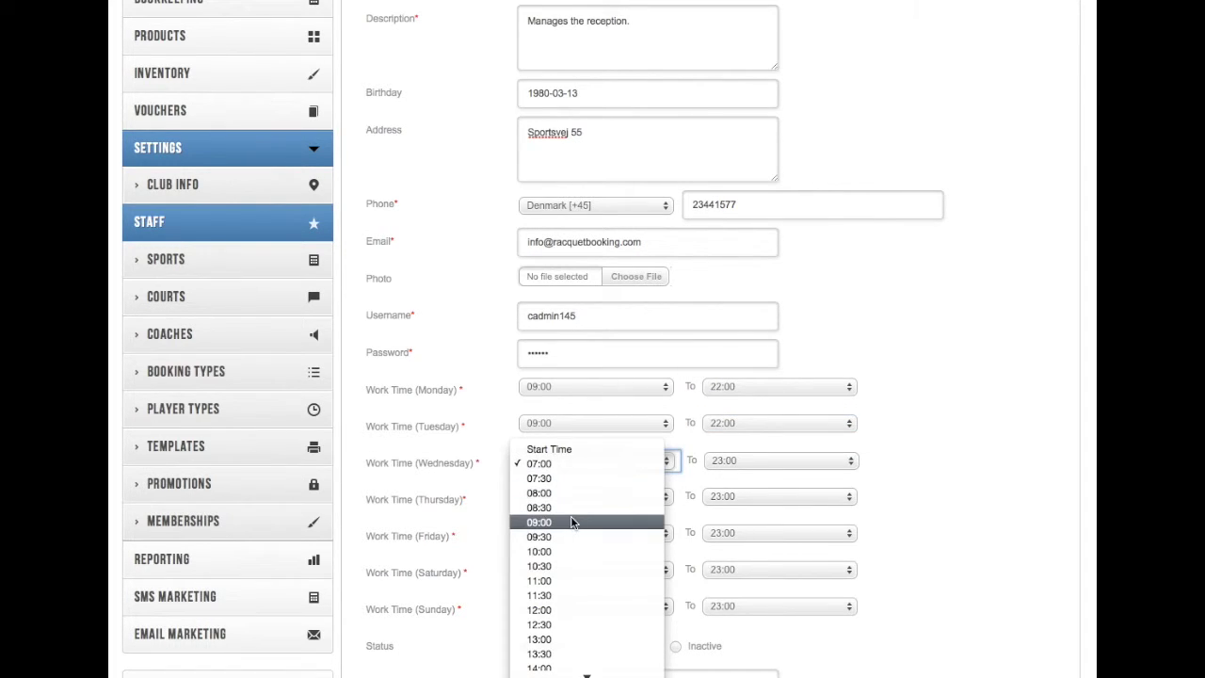
pyautogui.click(572, 523)
pyautogui.click(737, 457)
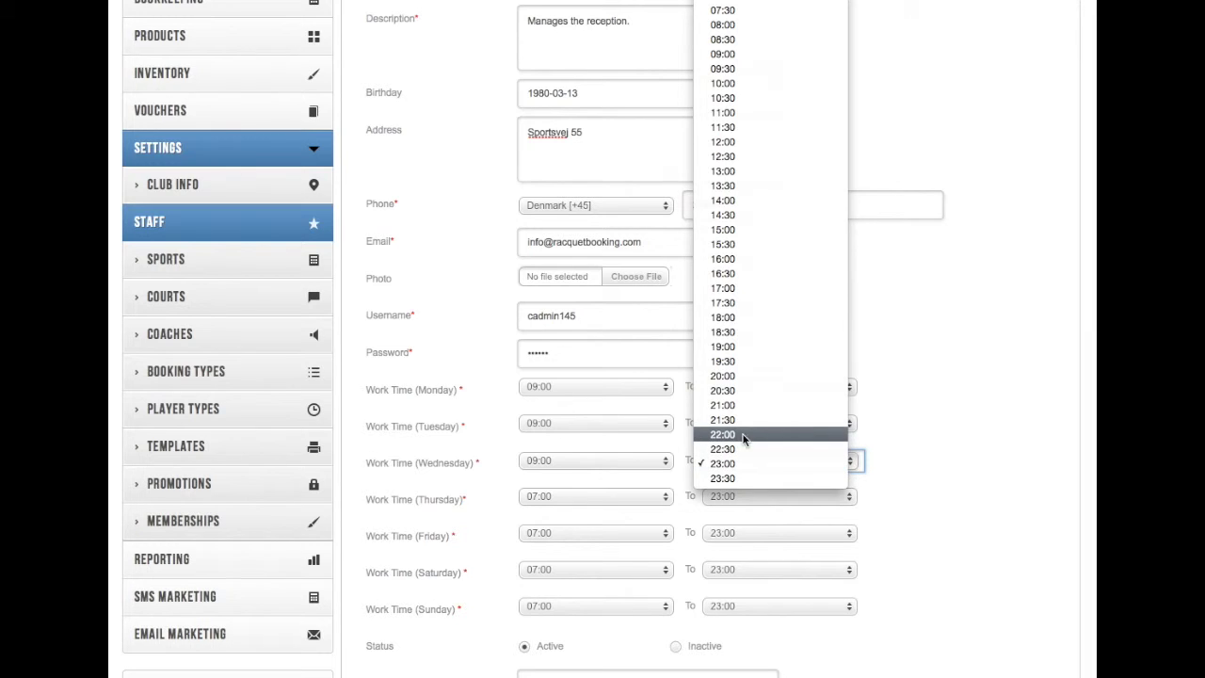
pyautogui.click(743, 434)
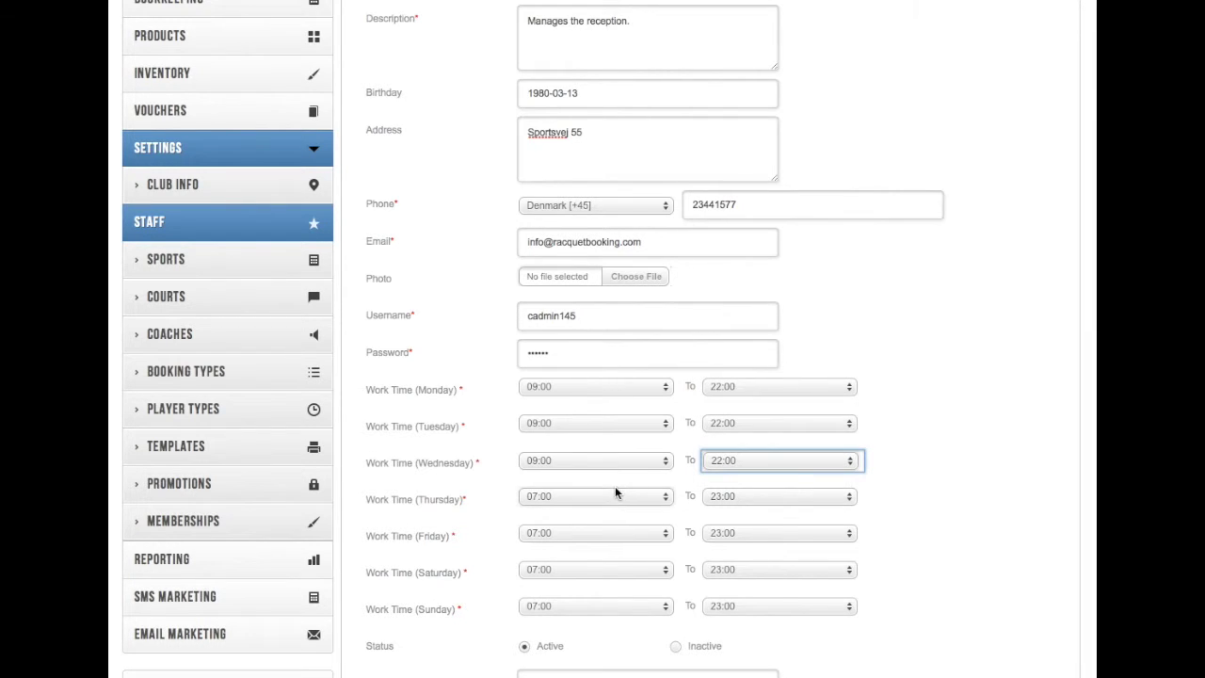
pyautogui.click(607, 493)
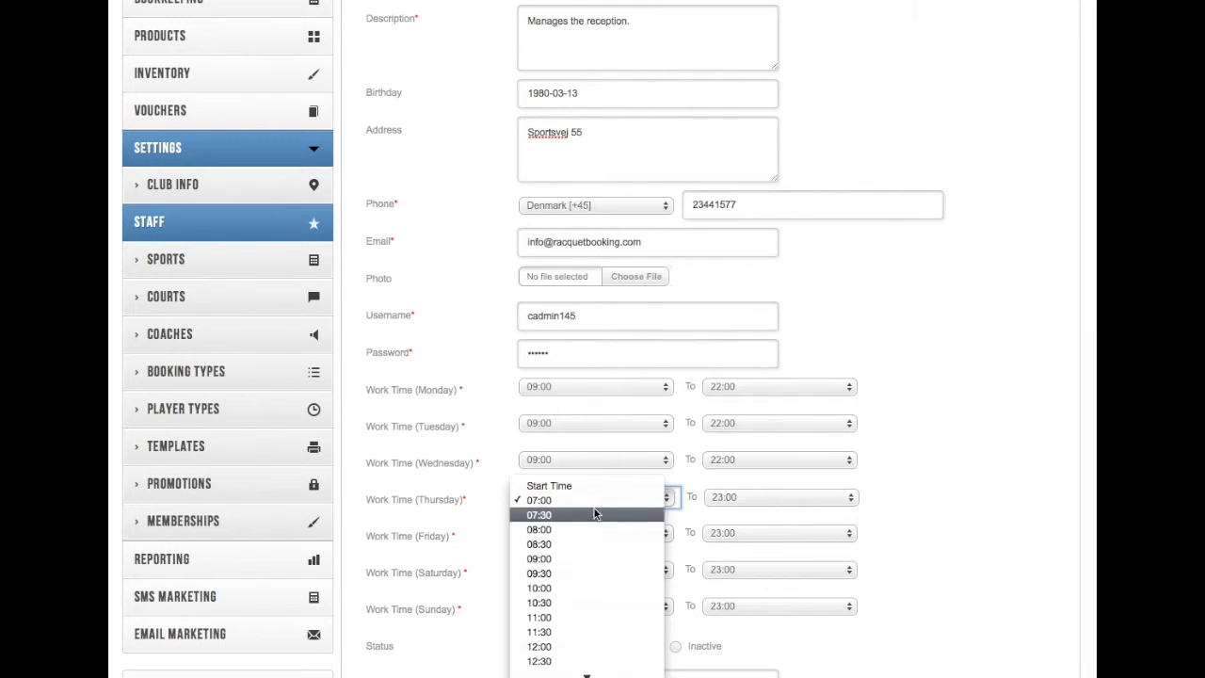
pyautogui.click(559, 557)
pyautogui.click(756, 497)
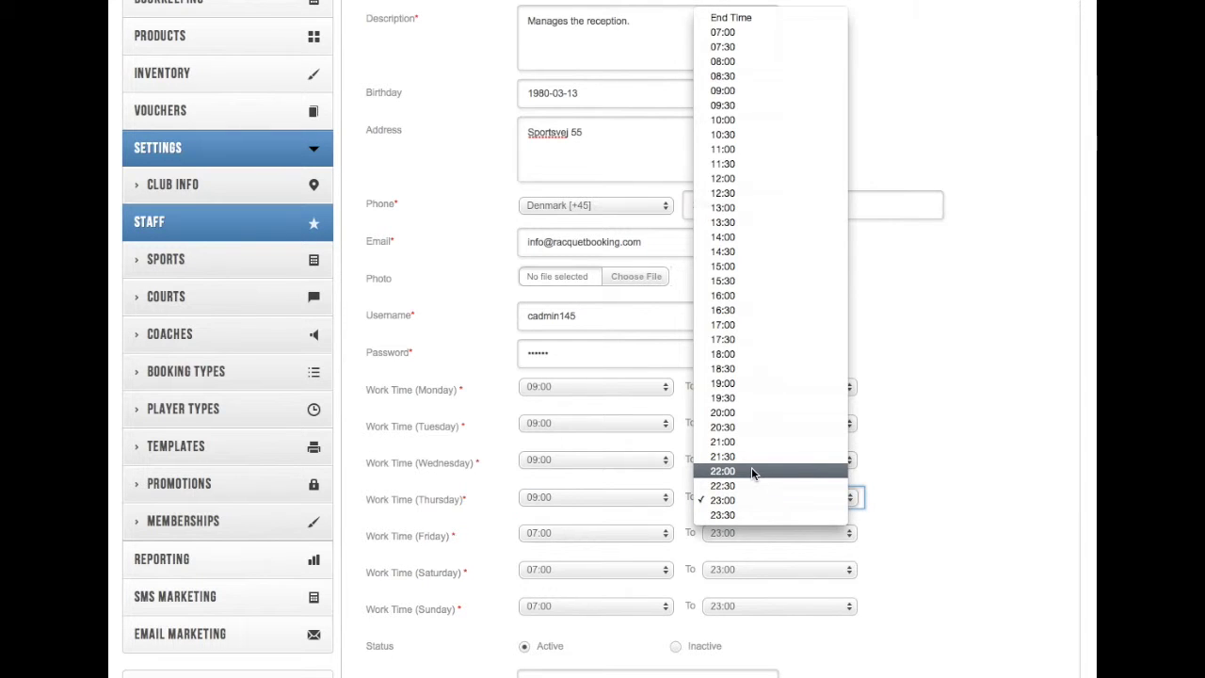
pyautogui.click(751, 471)
pyautogui.scroll(-3, 949, 471)
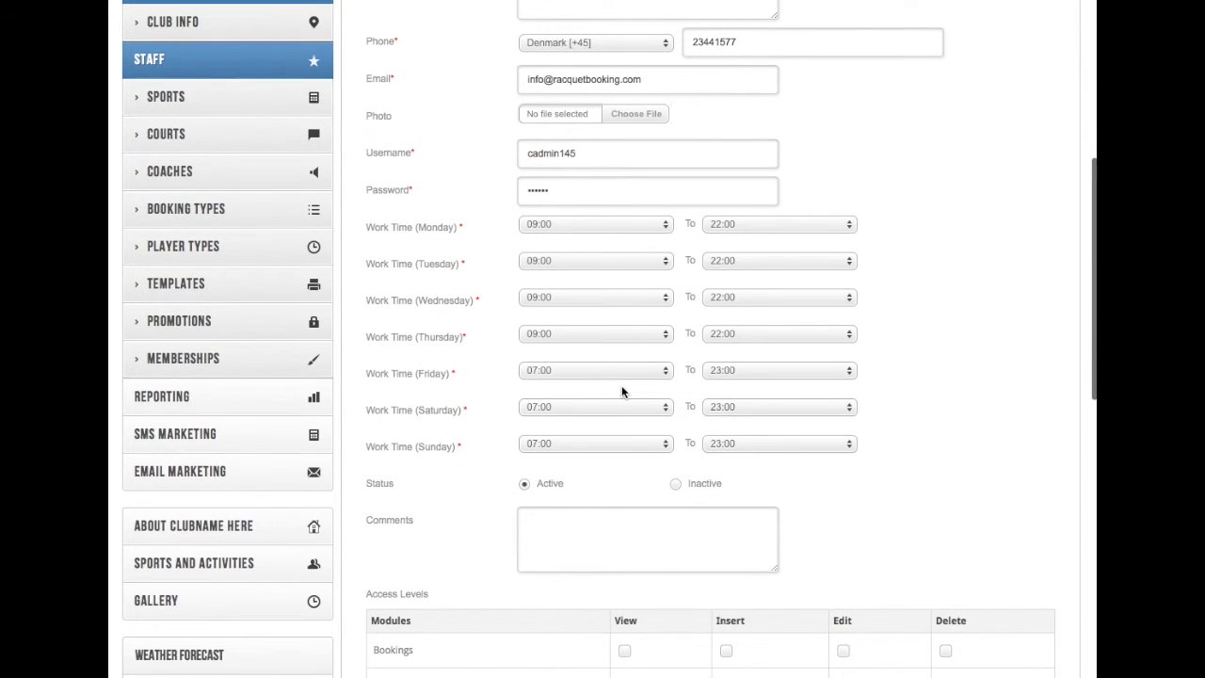
pyautogui.click(587, 375)
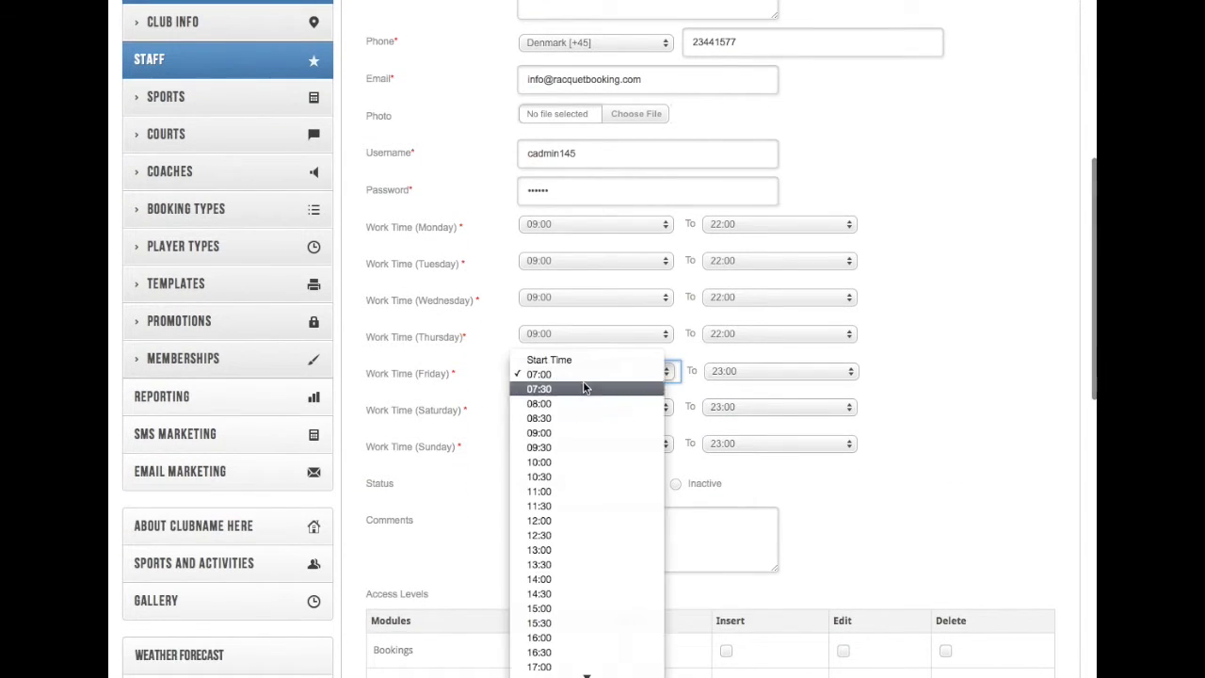
pyautogui.click(565, 432)
pyautogui.click(728, 375)
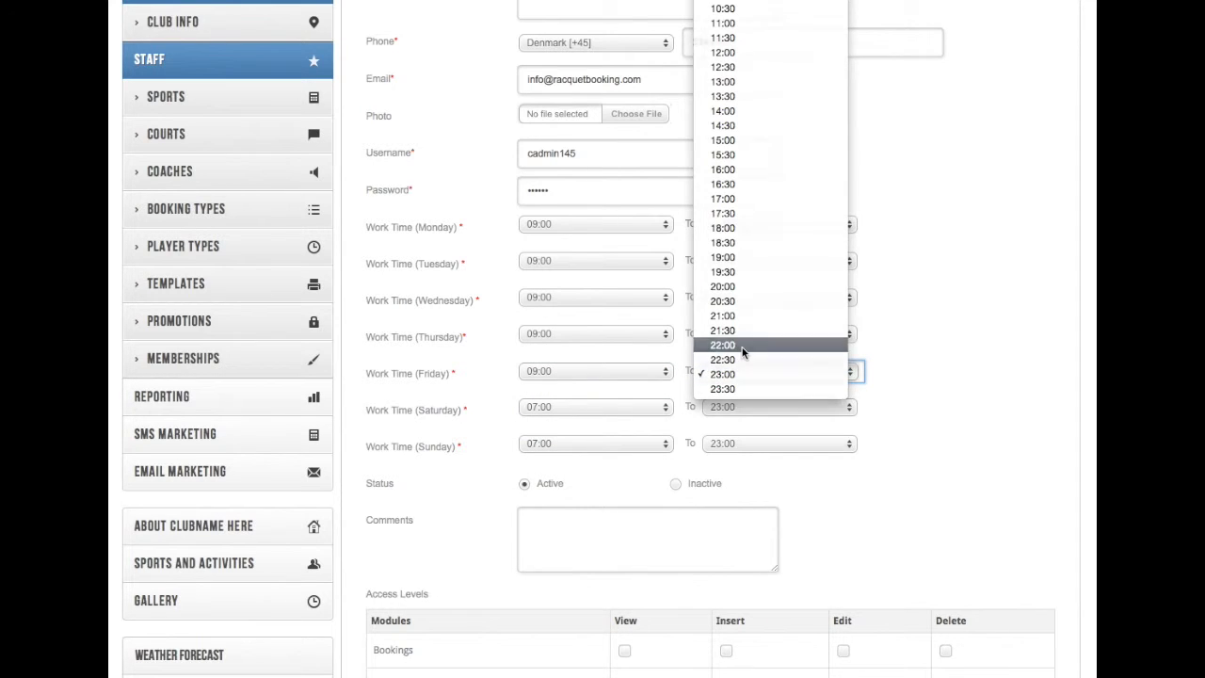
pyautogui.click(730, 345)
# Step: Set Saturday and Sunday work times to 09:00–13:00
pyautogui.click(571, 410)
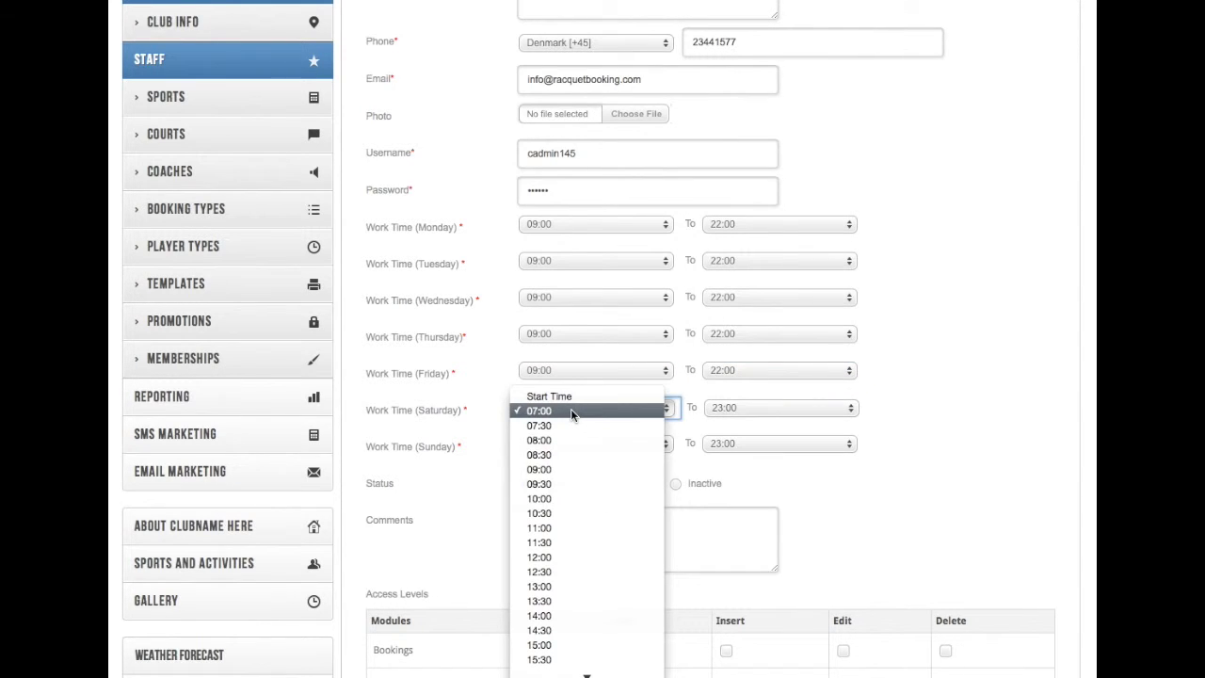
pyautogui.click(565, 468)
pyautogui.click(742, 407)
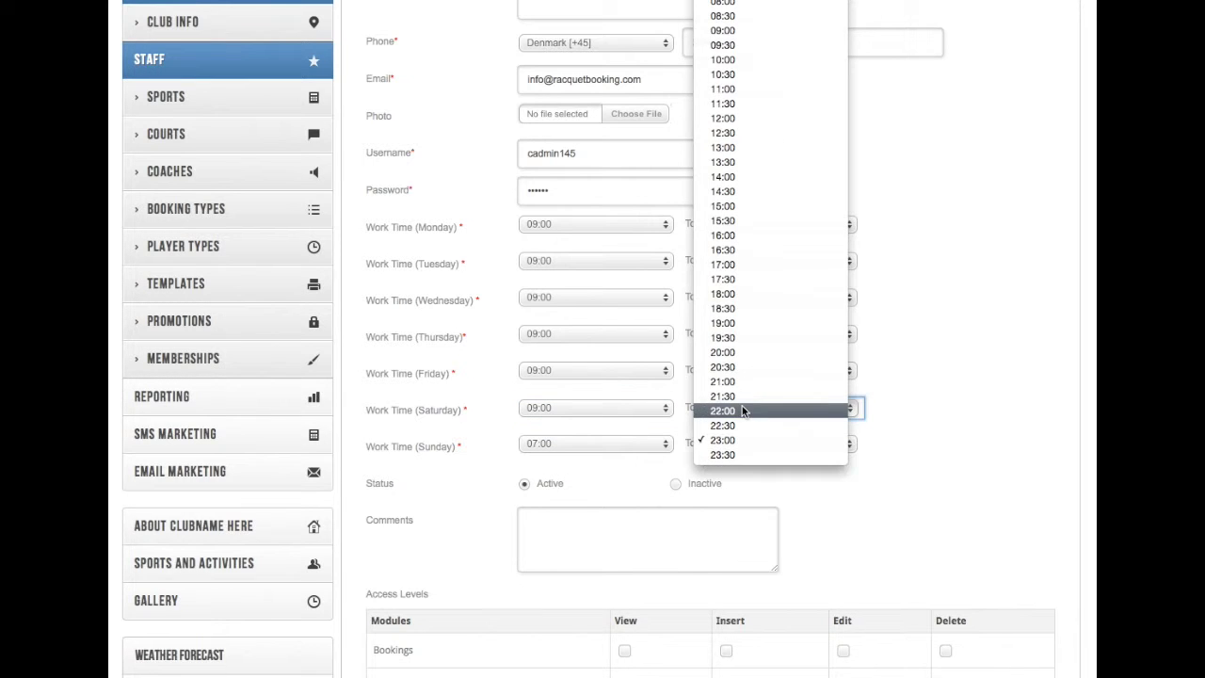
pyautogui.click(753, 153)
pyautogui.click(593, 444)
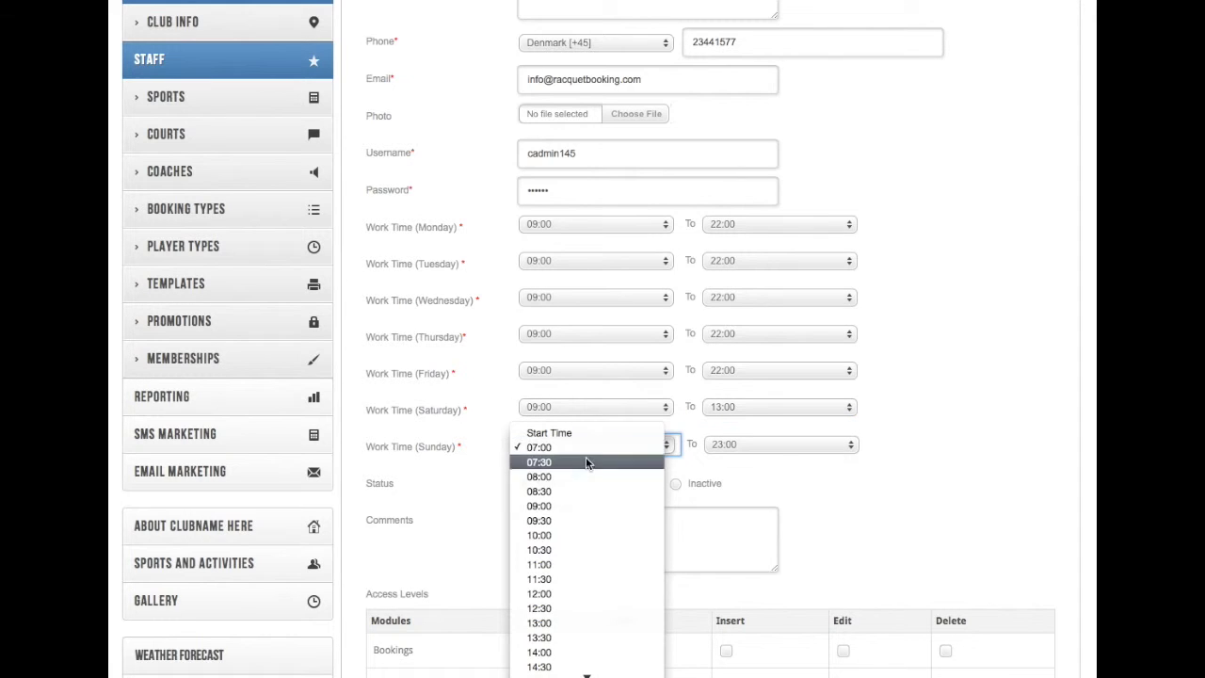
pyautogui.click(573, 505)
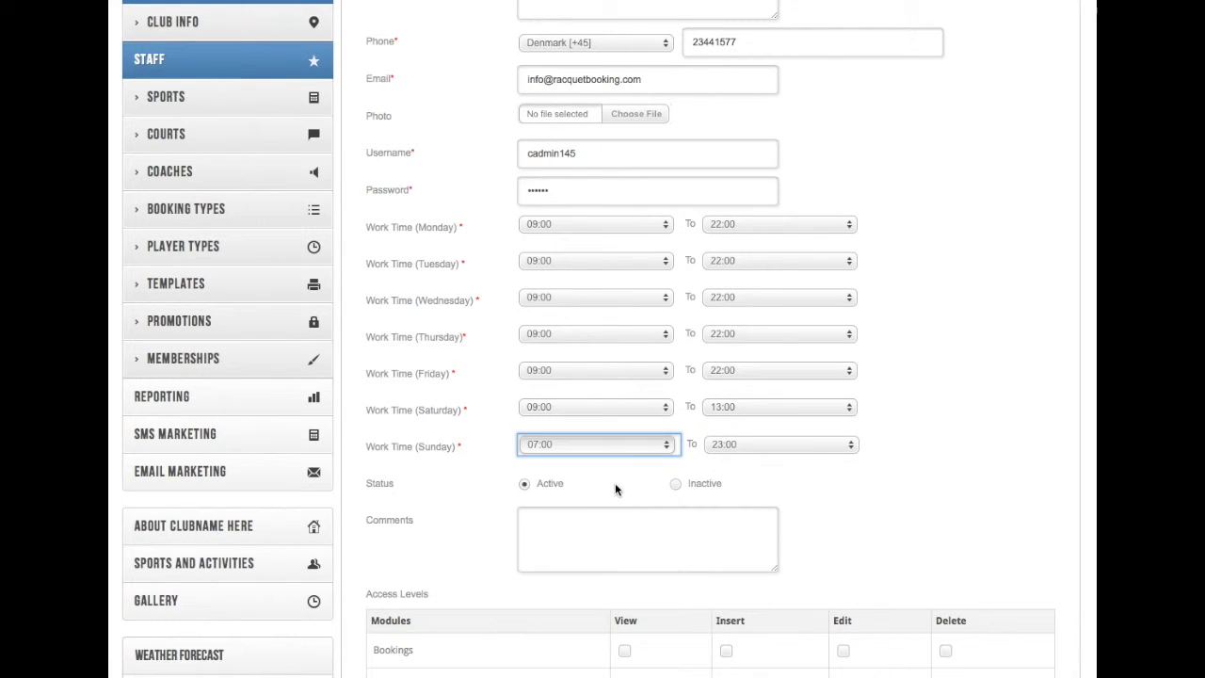
pyautogui.click(749, 446)
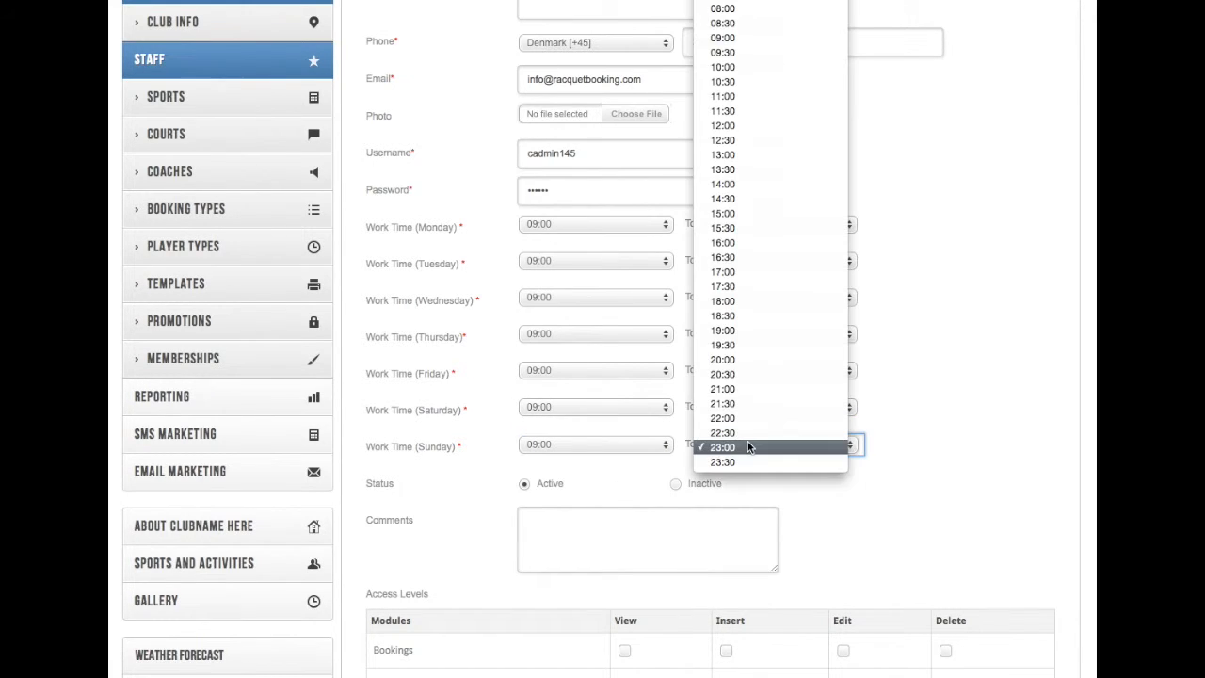
pyautogui.click(754, 155)
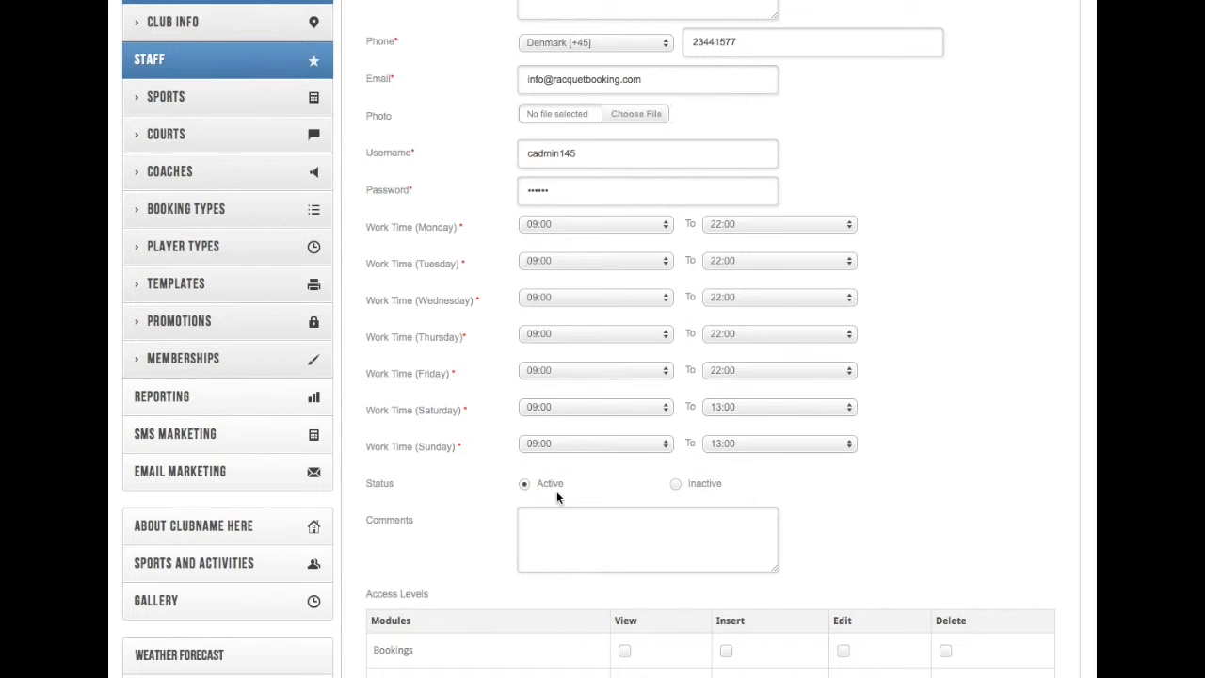
pyautogui.scroll(-5, 834, 513)
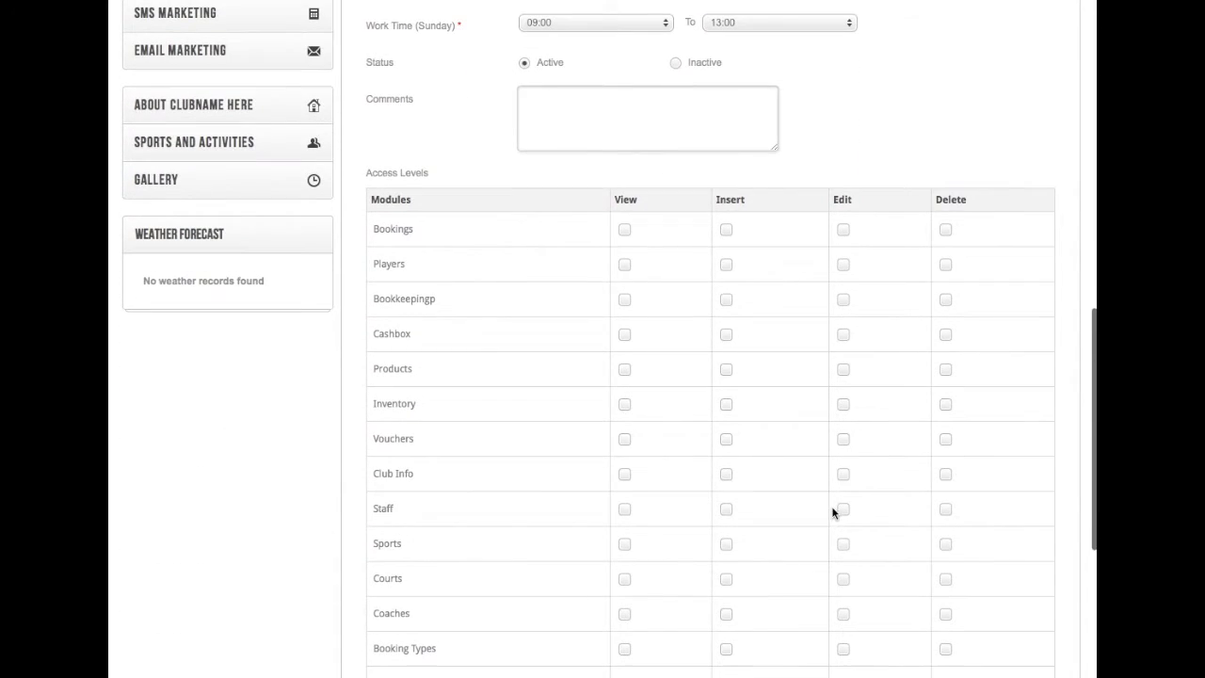
# Step: Grant view, insert and edit access for Bookings, Players and Bookkeeping
pyautogui.click(726, 231)
pyautogui.click(844, 232)
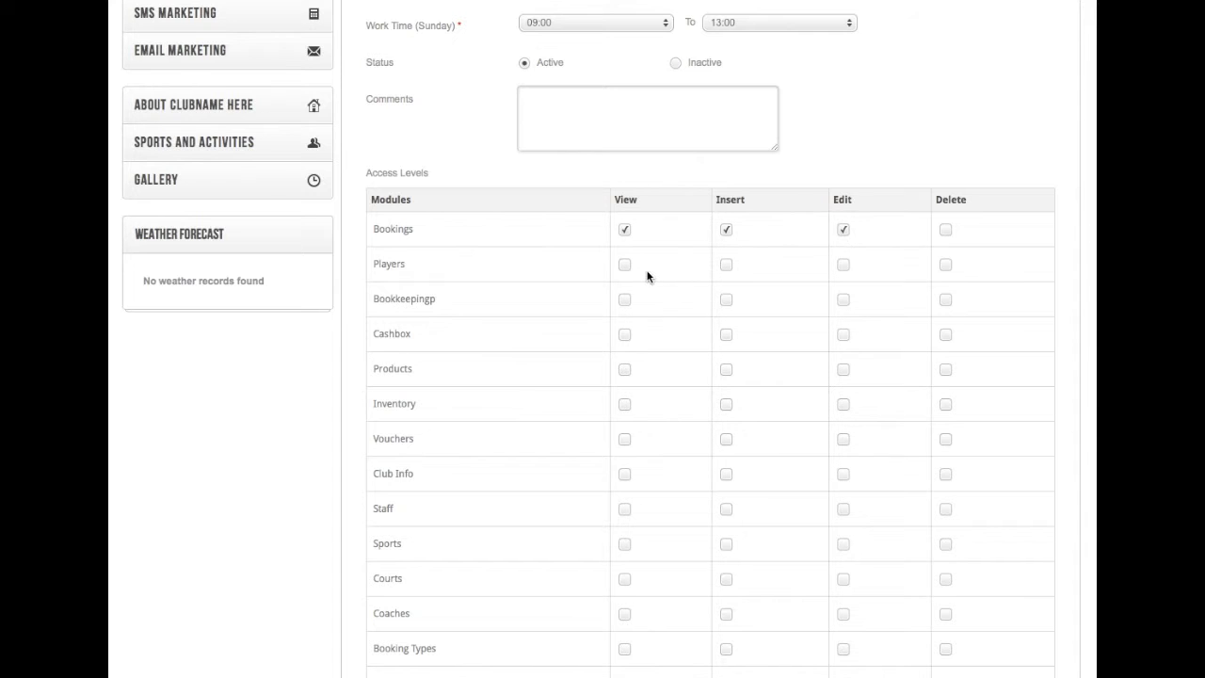
pyautogui.click(626, 267)
pyautogui.click(727, 265)
pyautogui.click(843, 267)
pyautogui.click(624, 301)
pyautogui.click(726, 299)
# Step: Grant view, insert and edit access for Cashbox, Products, Inventory and Vouchers
pyautogui.click(727, 337)
pyautogui.click(843, 337)
pyautogui.click(625, 375)
pyautogui.click(726, 369)
pyautogui.click(843, 373)
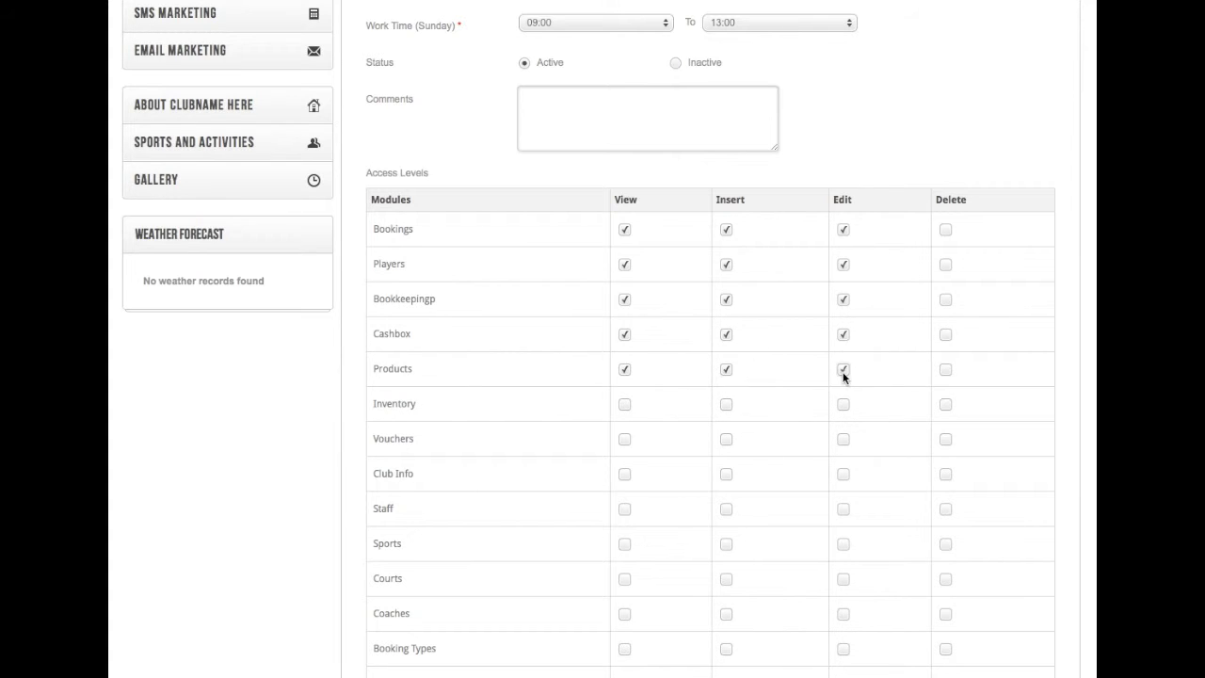
pyautogui.click(625, 406)
pyautogui.click(843, 405)
pyautogui.click(625, 440)
pyautogui.click(726, 440)
# Step: Give full access to Promotions and view access to Language
pyautogui.scroll(-5, 625, 486)
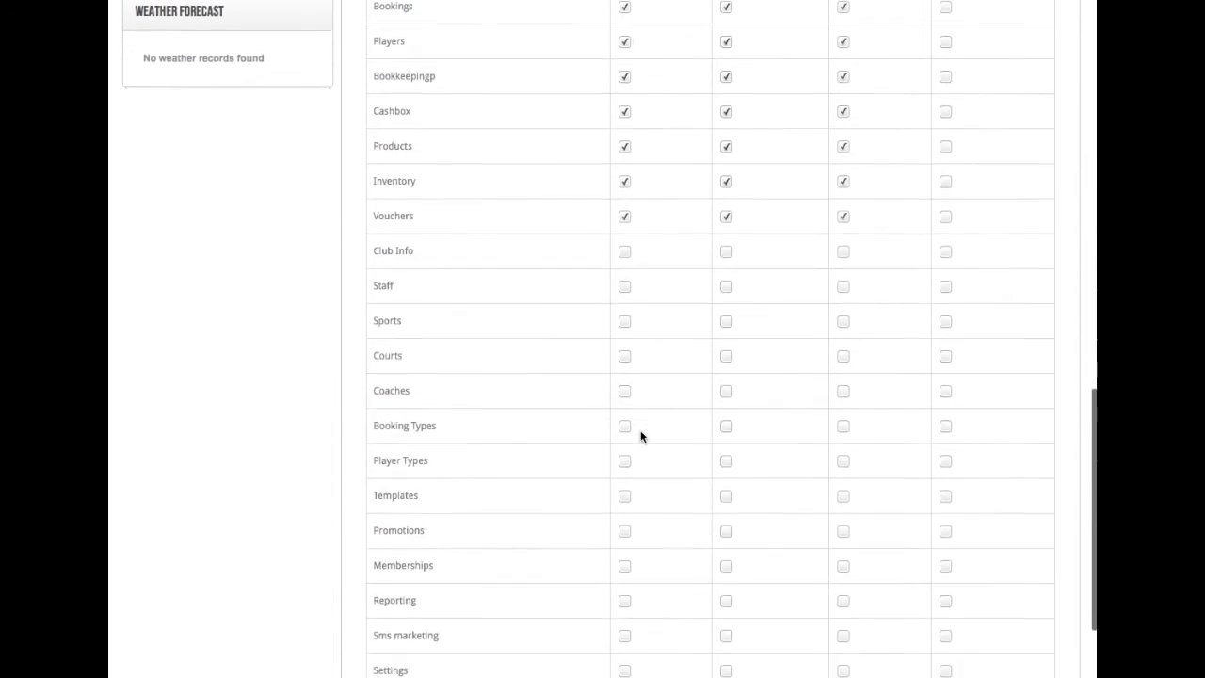
pyautogui.scroll(-1, 641, 435)
pyautogui.scroll(-2, 629, 392)
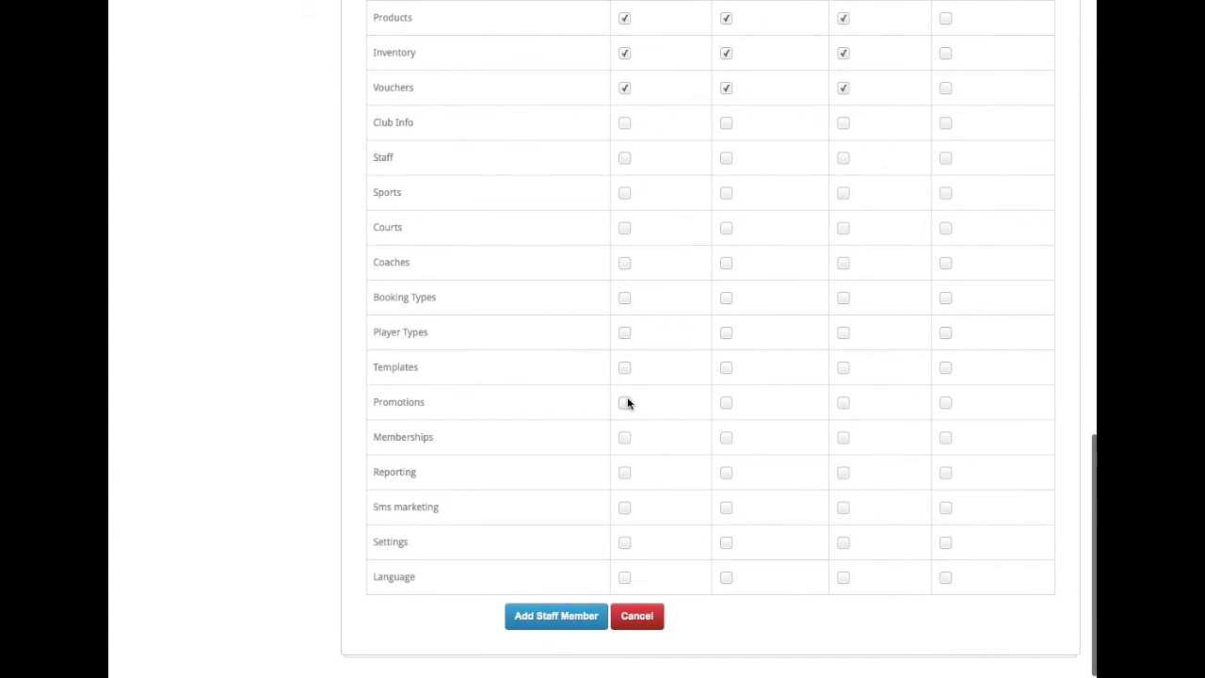
pyautogui.click(726, 402)
pyautogui.click(843, 403)
pyautogui.click(629, 578)
pyautogui.click(725, 578)
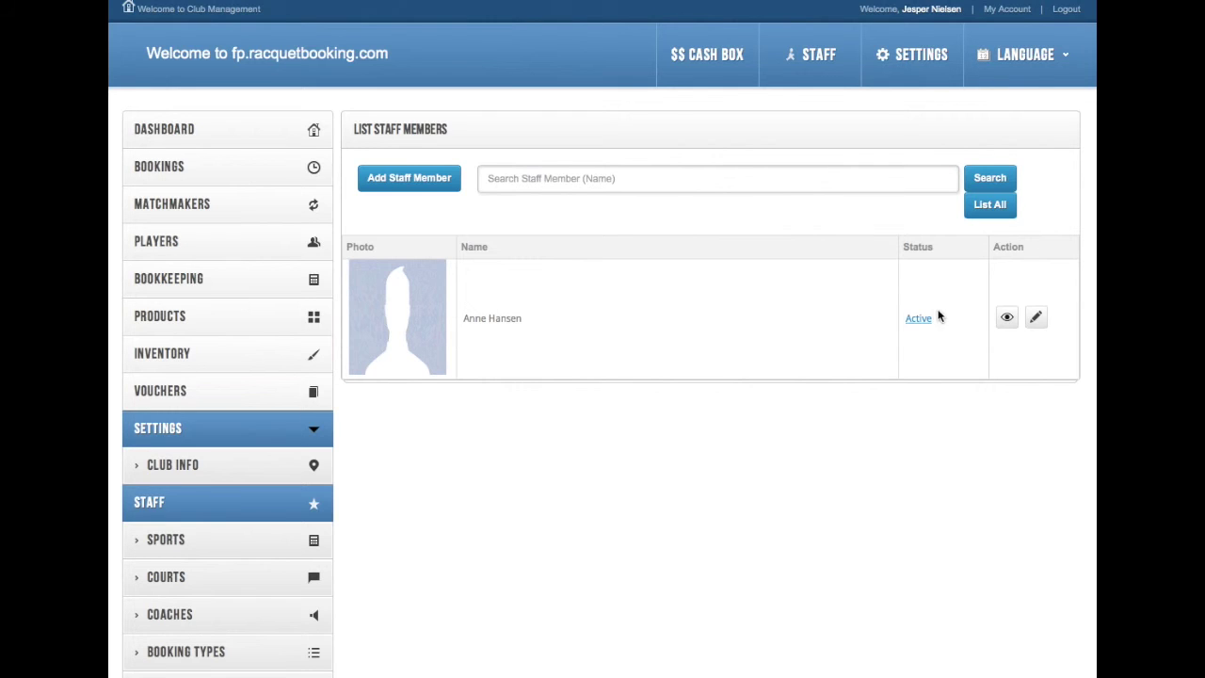
# Step: Open the receptionist's Staff Details page and review her working hours and description
pyautogui.click(1008, 320)
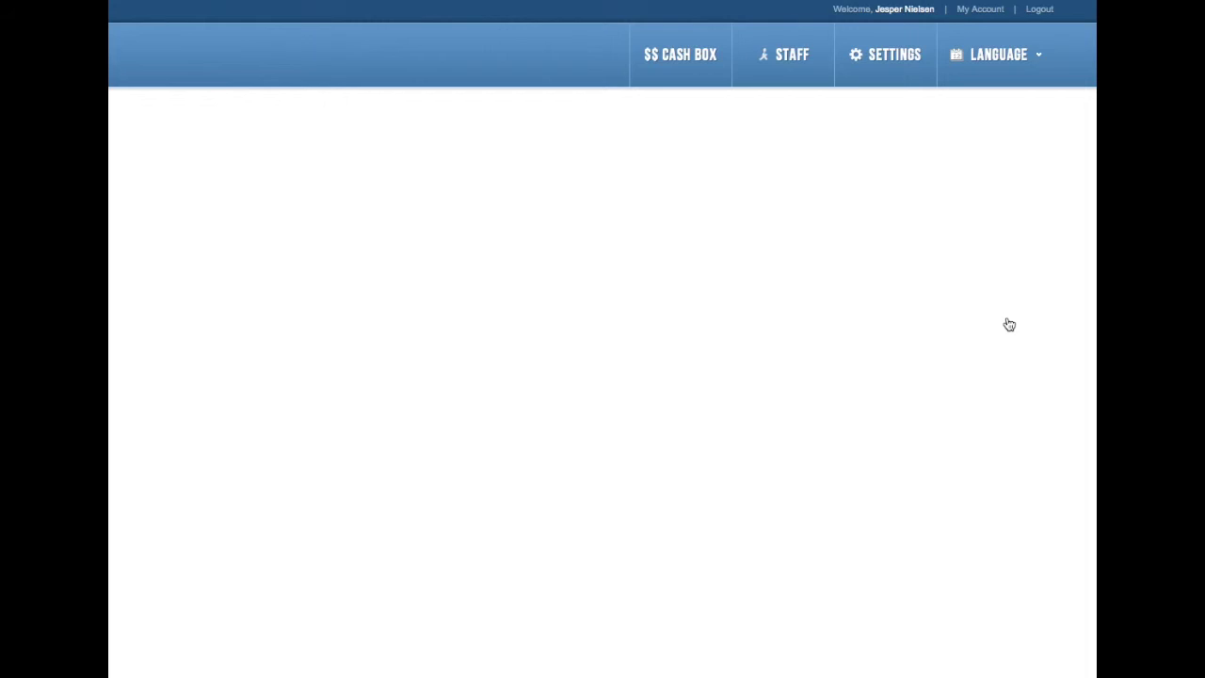
pyautogui.scroll(-10, 829, 289)
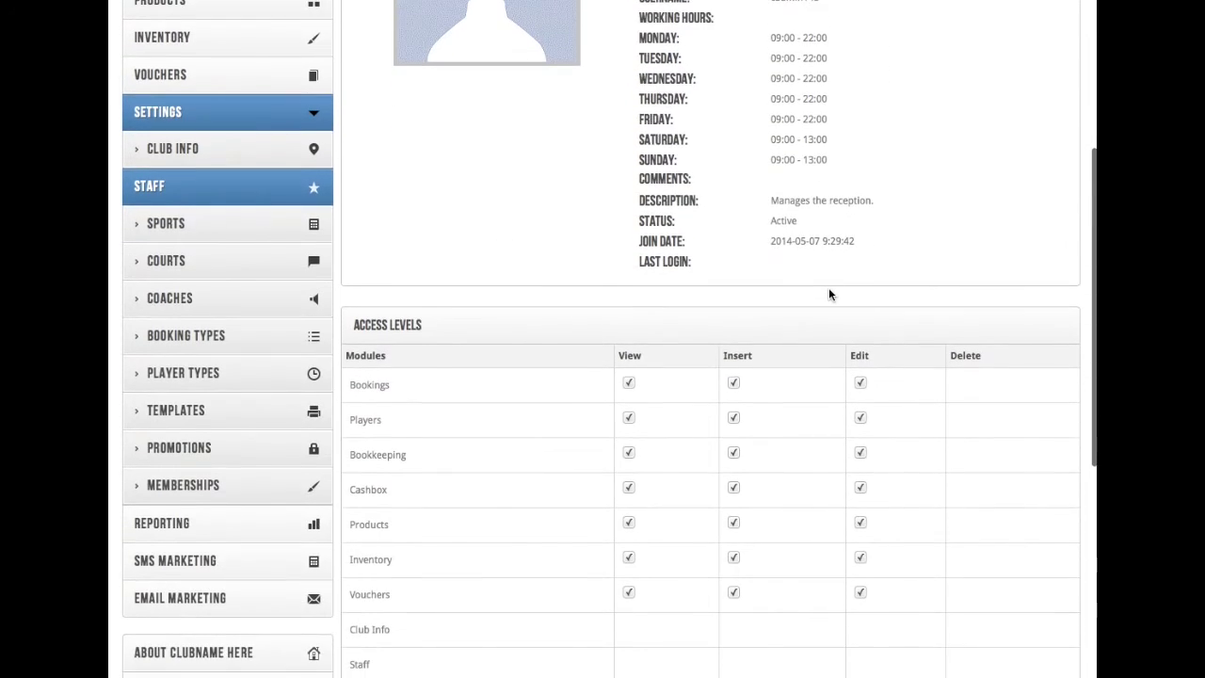
pyautogui.scroll(15, 828, 290)
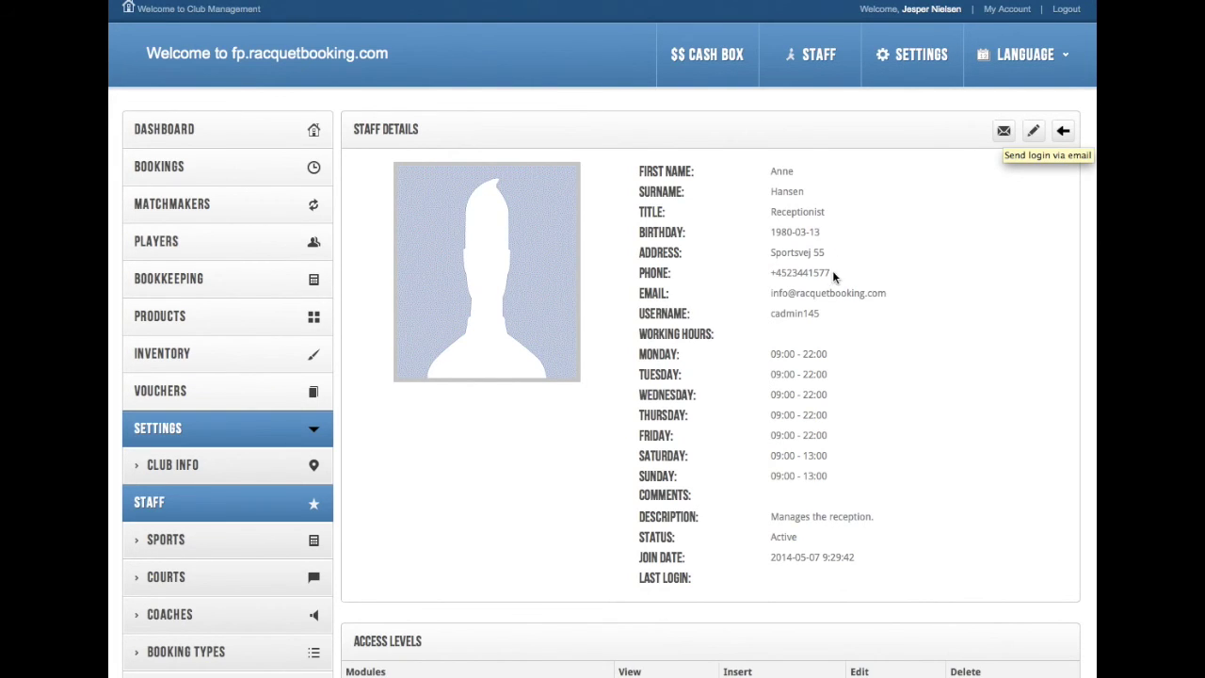
# Step: Open the receptionist's edit form, review it, and cancel back to the staff list
pyautogui.click(1035, 134)
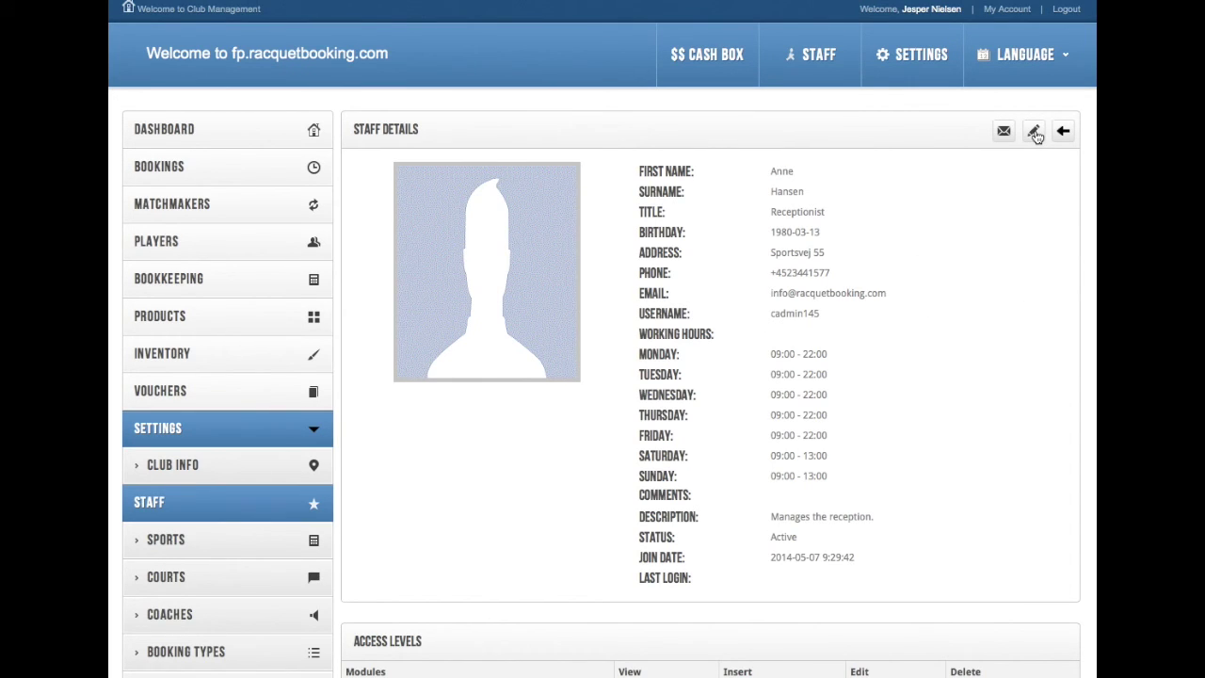
pyautogui.scroll(-10, 755, 251)
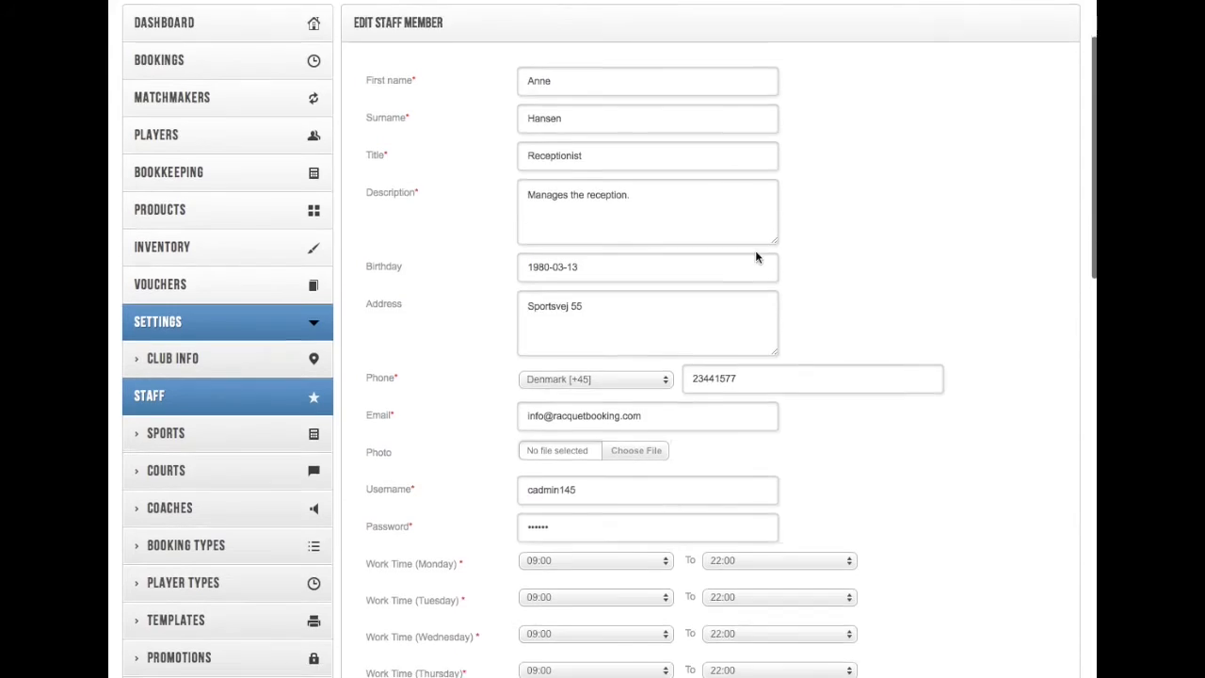
pyautogui.scroll(10, 755, 255)
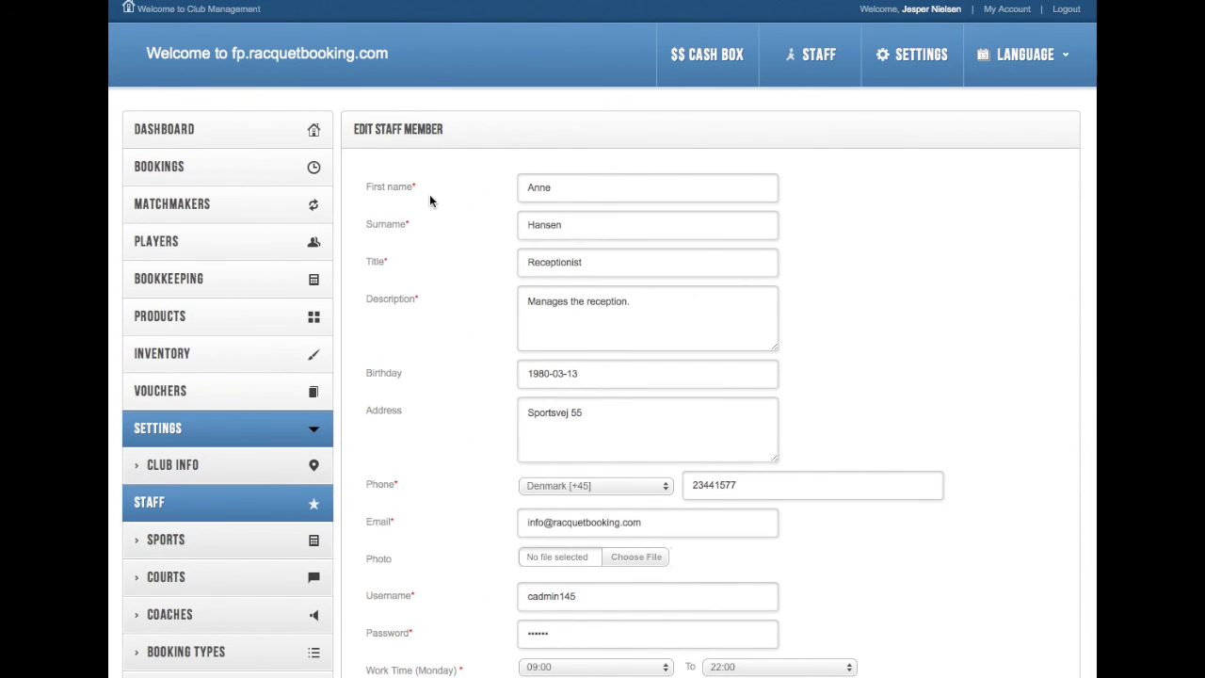
pyautogui.scroll(-15, 431, 197)
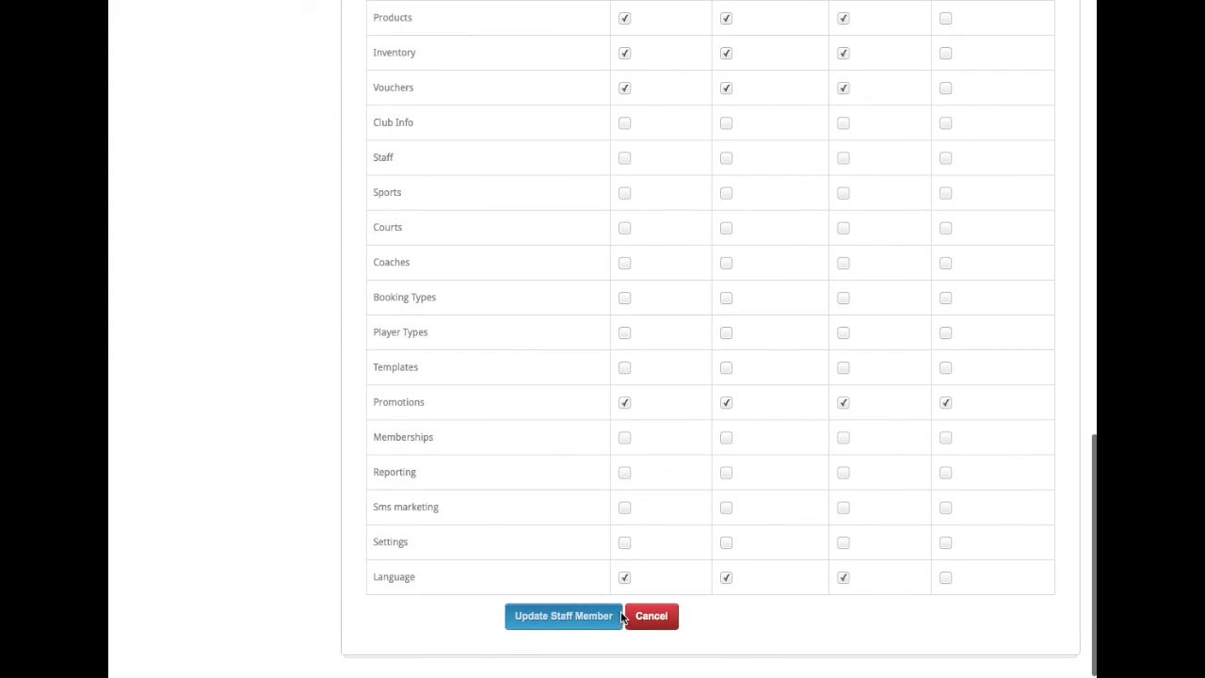
pyautogui.click(643, 617)
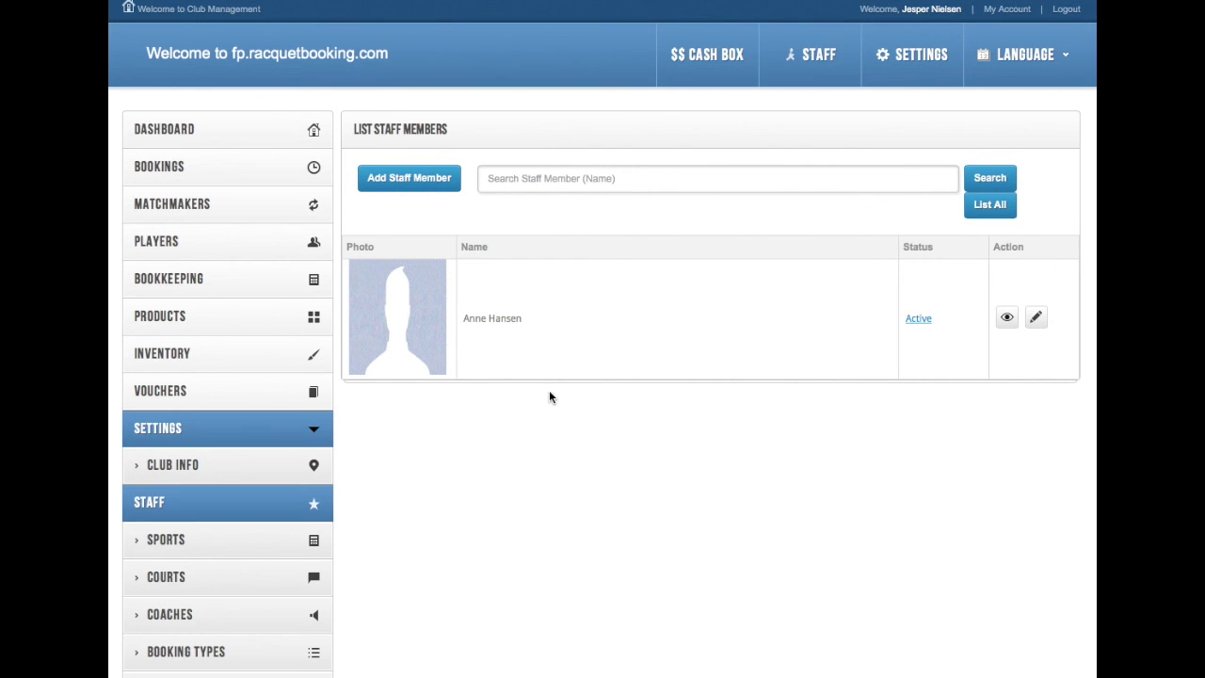